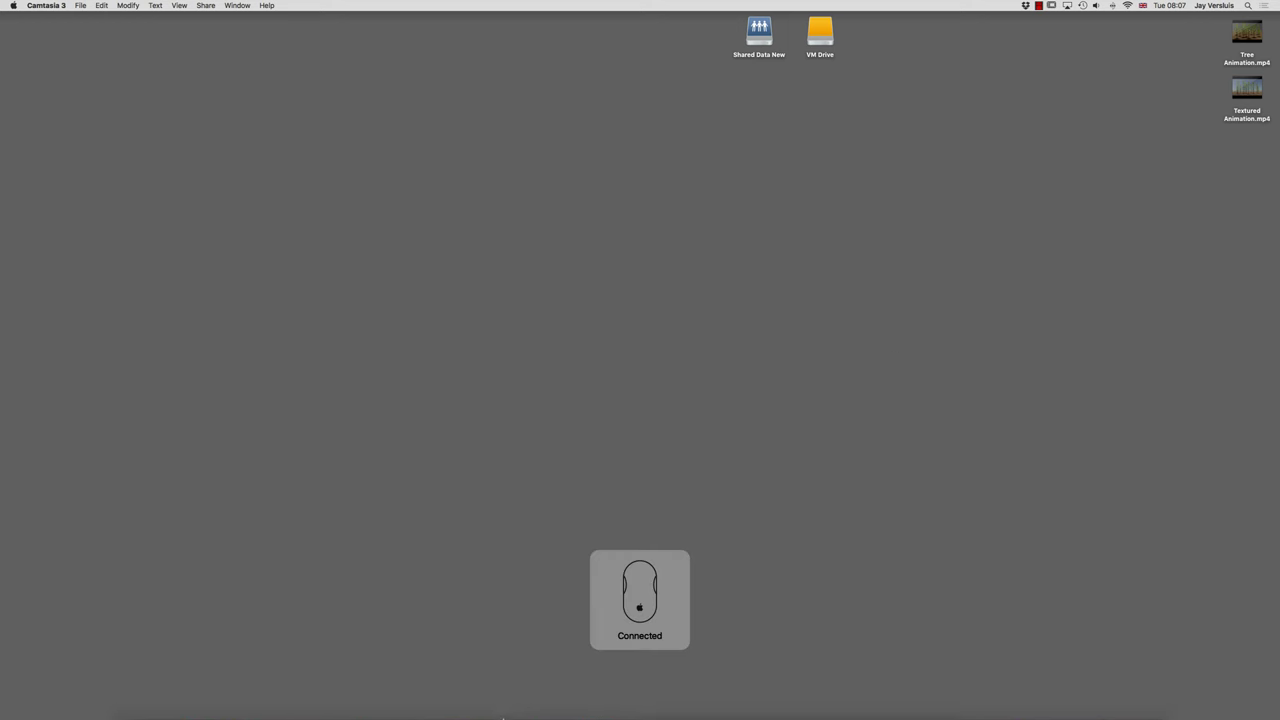
Launch Photoshop from the Dock and bring up the File > Open dialog.
{"action": "mouse_move", "coordinate": [528, 712]}
{"action": "left_click", "coordinate": [763, 705]}
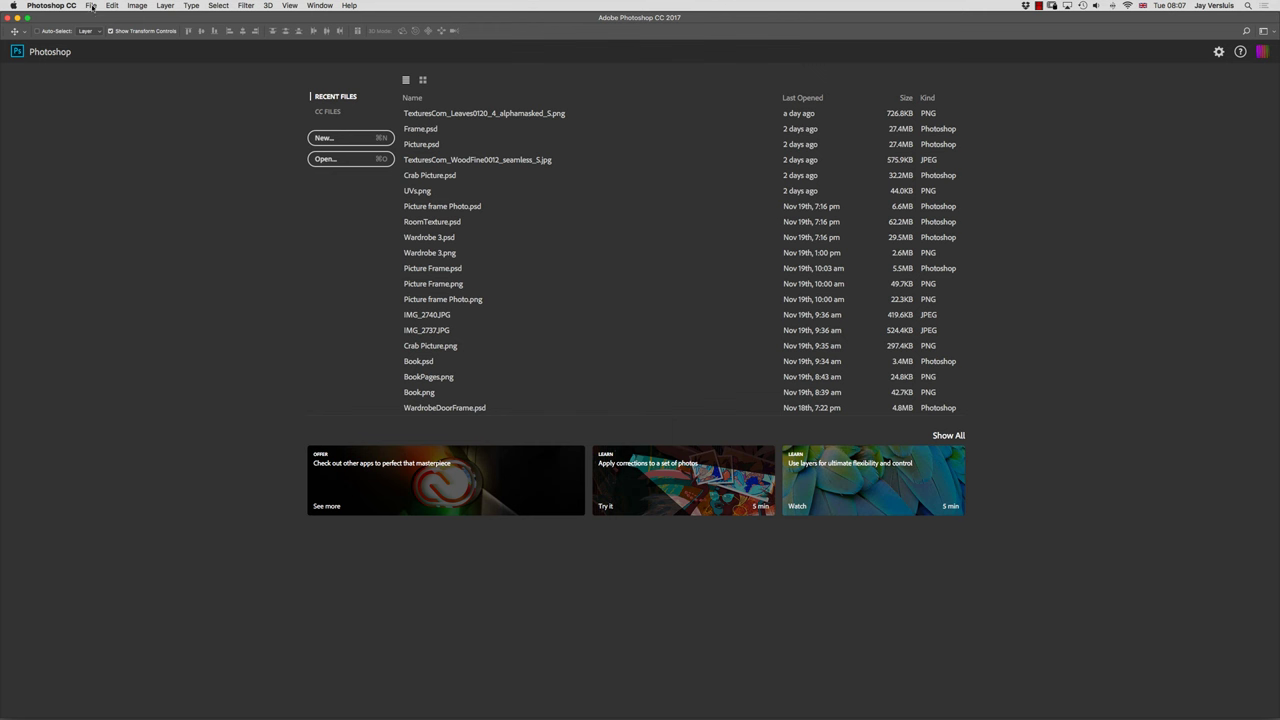
{"action": "left_click", "coordinate": [91, 6]}
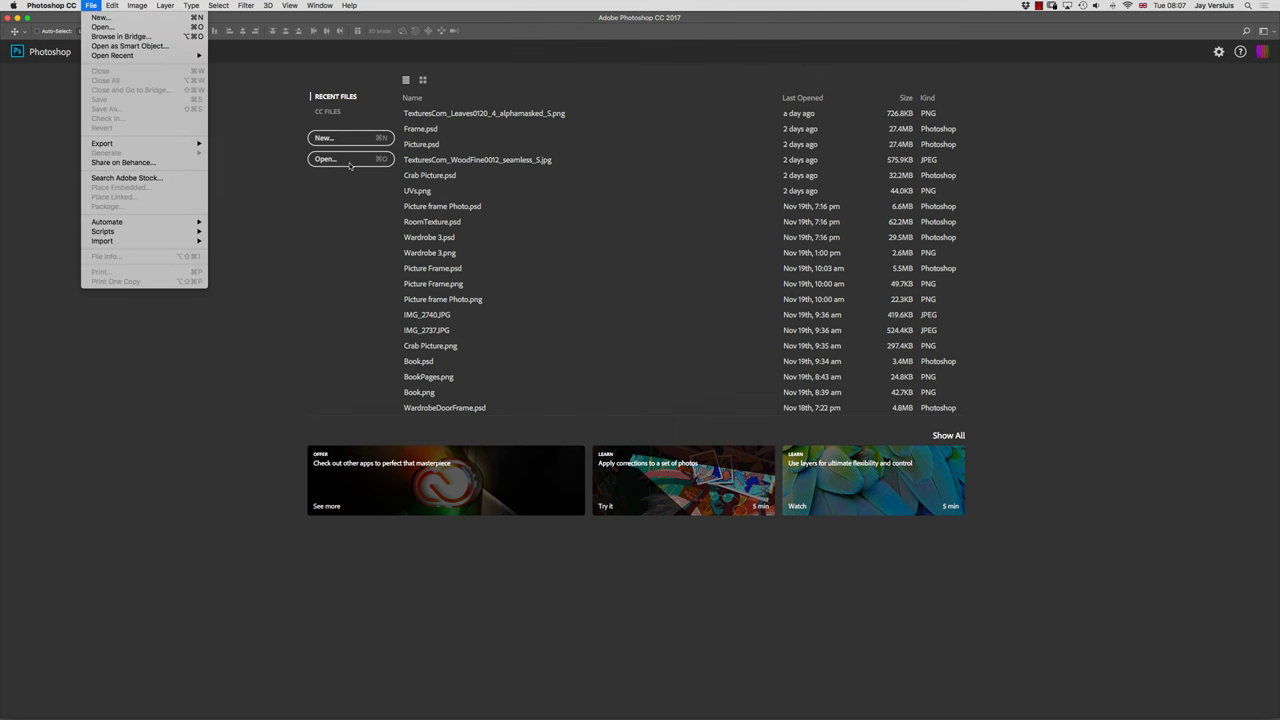
{"action": "left_click", "coordinate": [145, 27]}
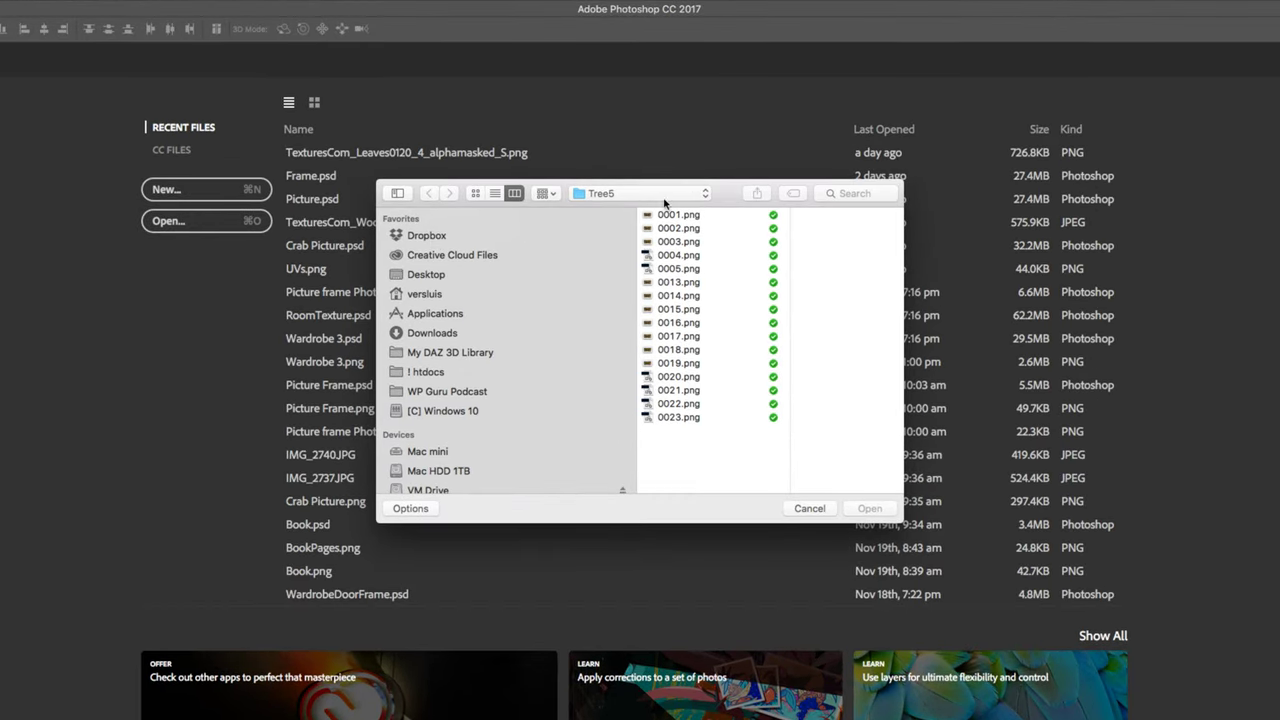
Browse to Dropbox > ! Blender Projects > Tree Animation > Tree4 and select 0001.png.
{"action": "left_click", "coordinate": [436, 236]}
{"action": "left_click", "coordinate": [726, 217]}
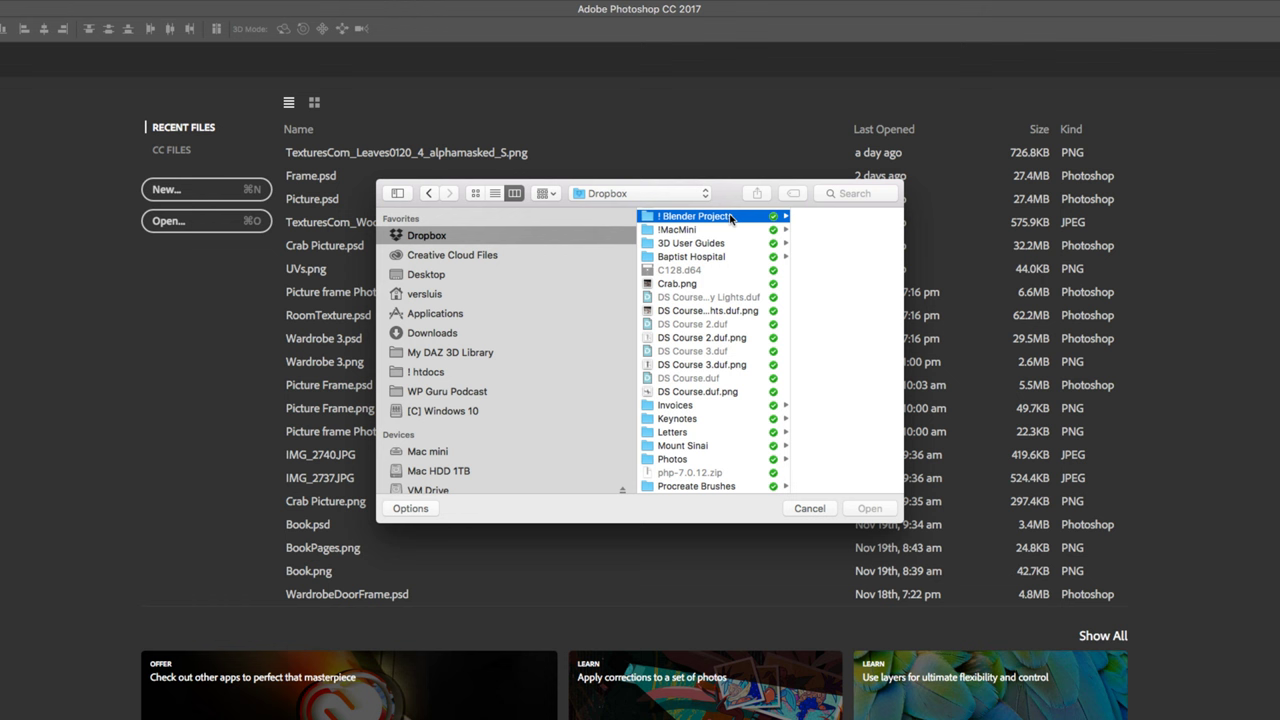
{"action": "left_click", "coordinate": [836, 445]}
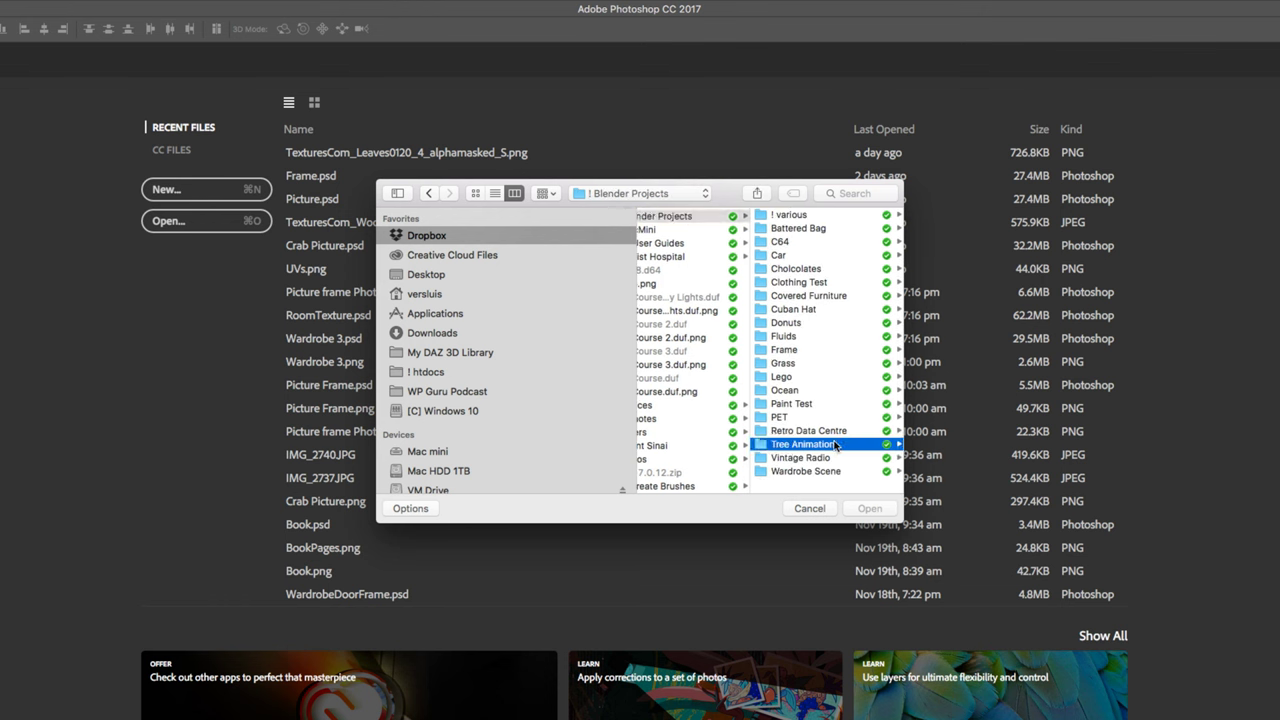
{"action": "left_click", "coordinate": [815, 243]}
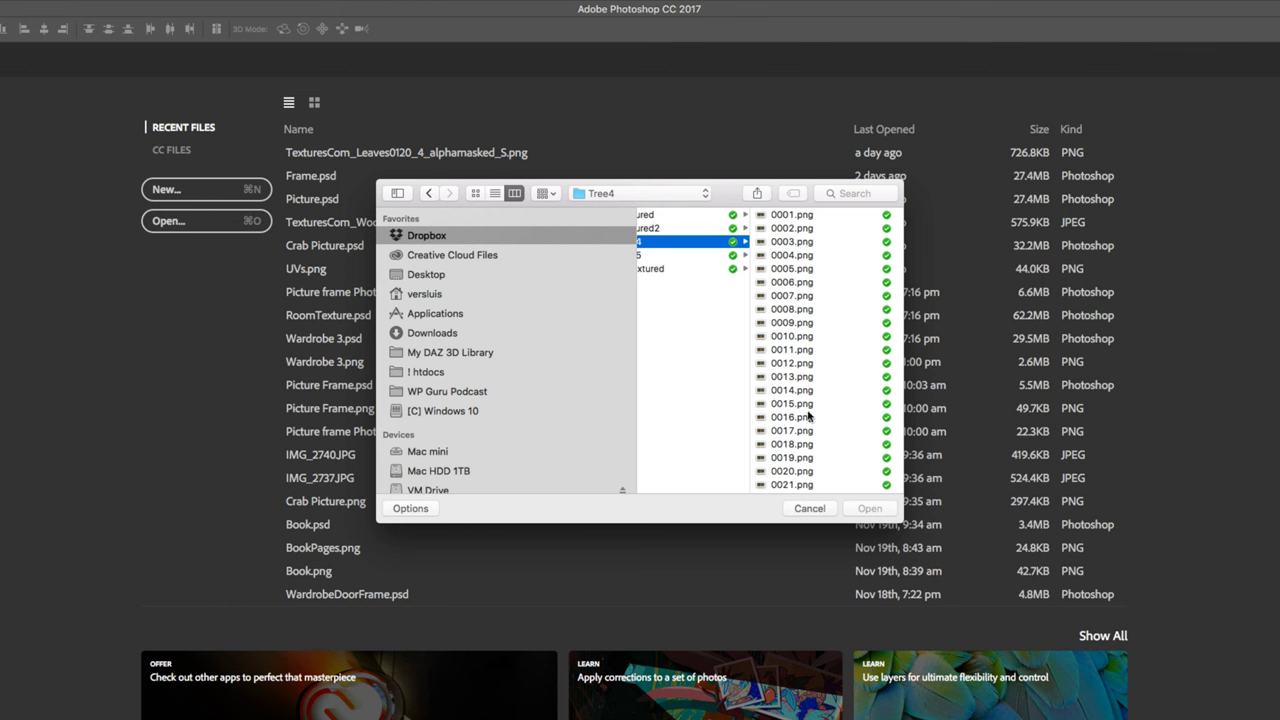
{"action": "scroll", "coordinate": [808, 416], "scroll_direction": "down", "scroll_amount": 20}
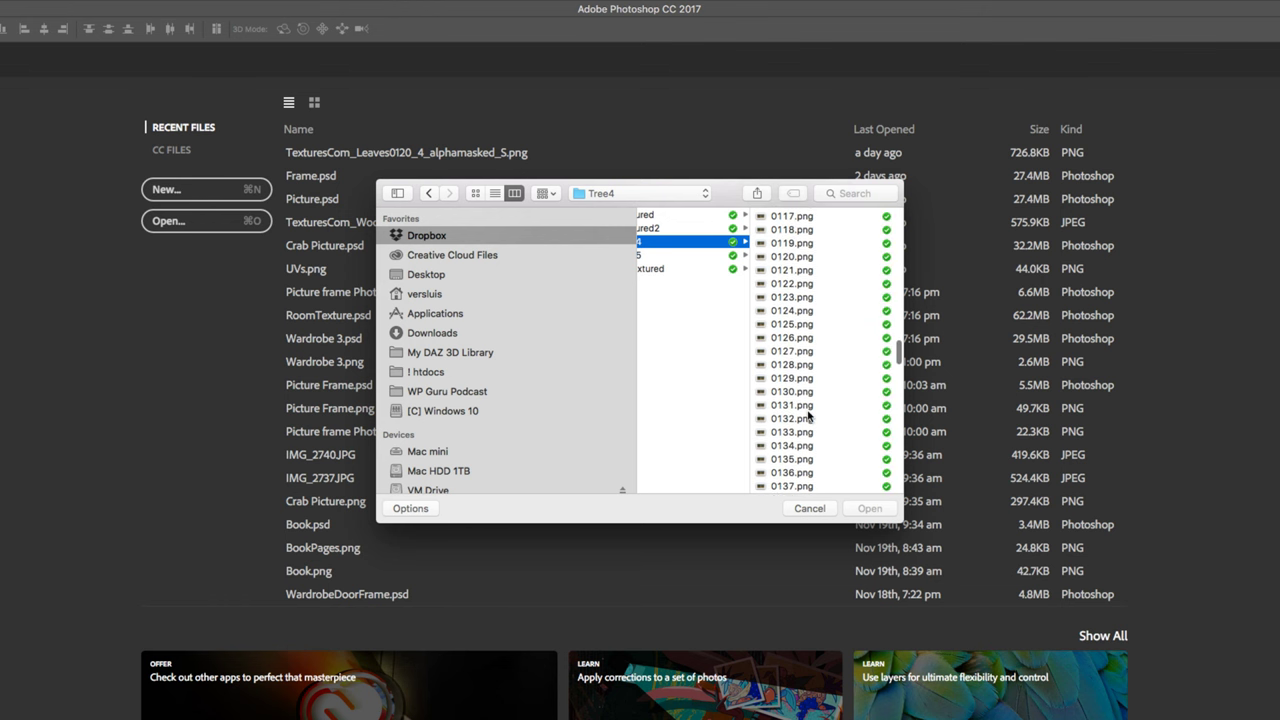
{"action": "scroll", "coordinate": [808, 440], "scroll_direction": "up", "scroll_amount": 20}
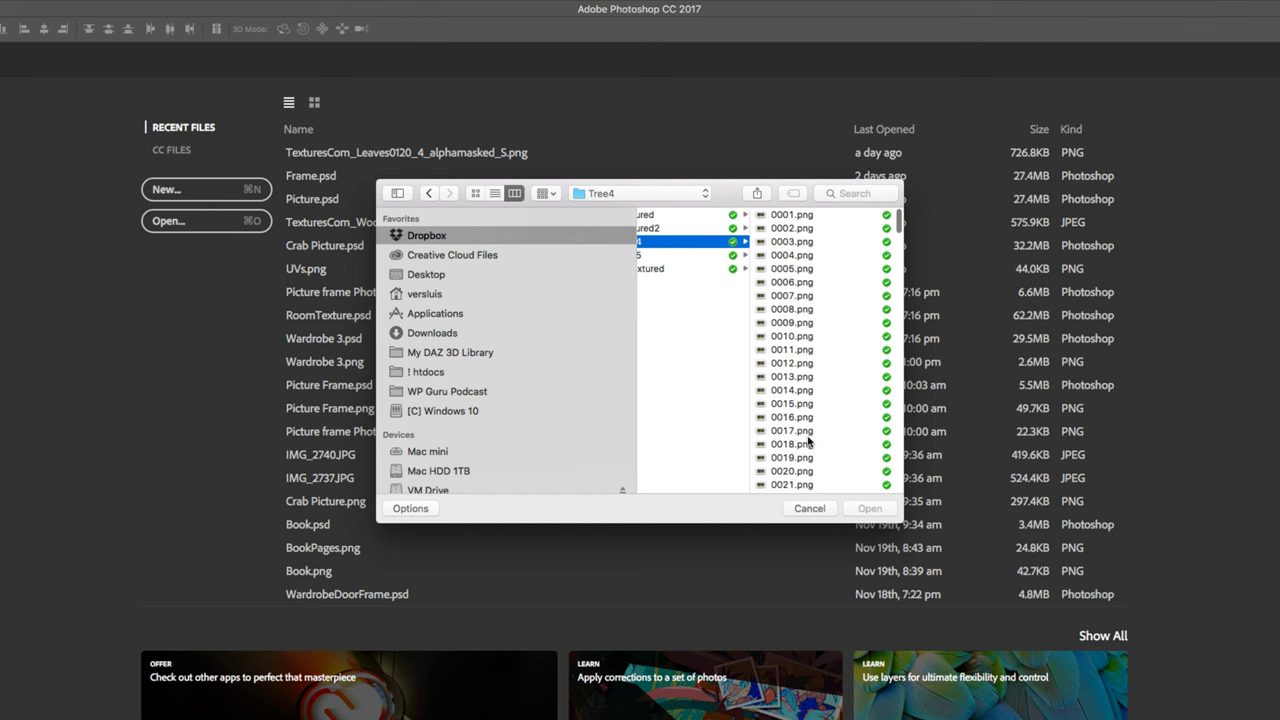
{"action": "left_click", "coordinate": [790, 215]}
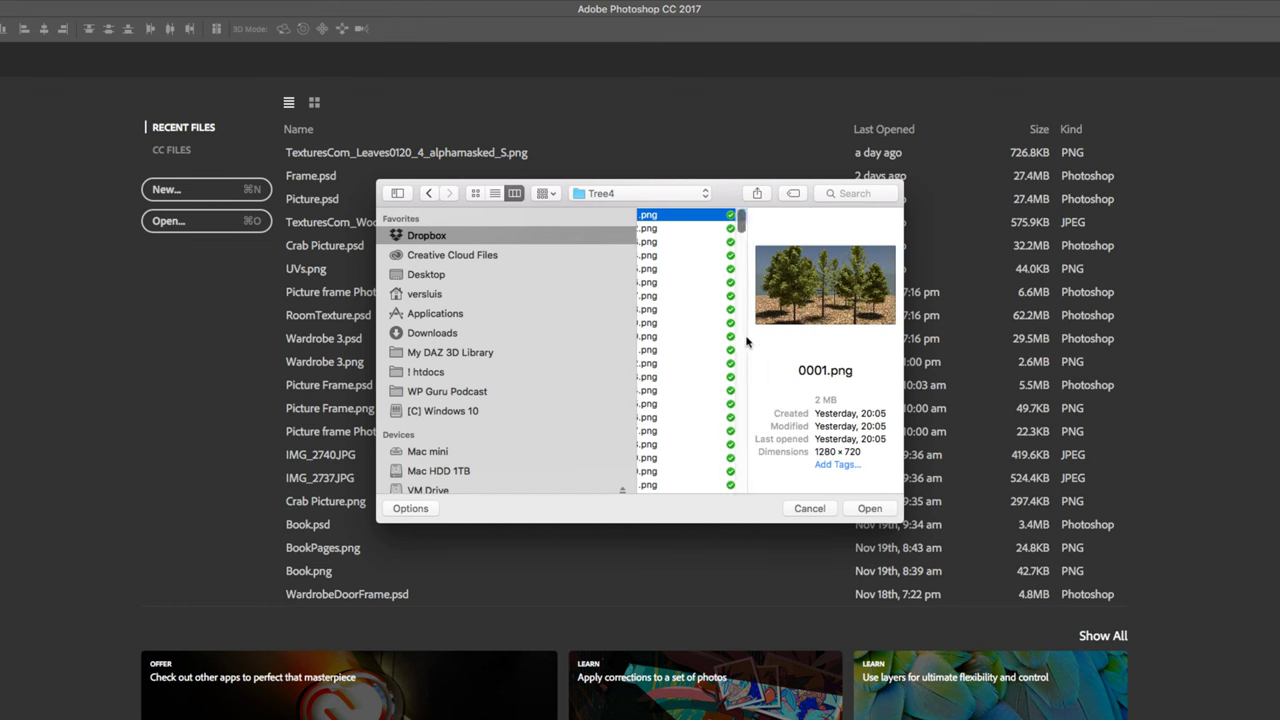
{"action": "left_click_drag", "start_coordinate": [747, 342], "coordinate": [804, 314]}
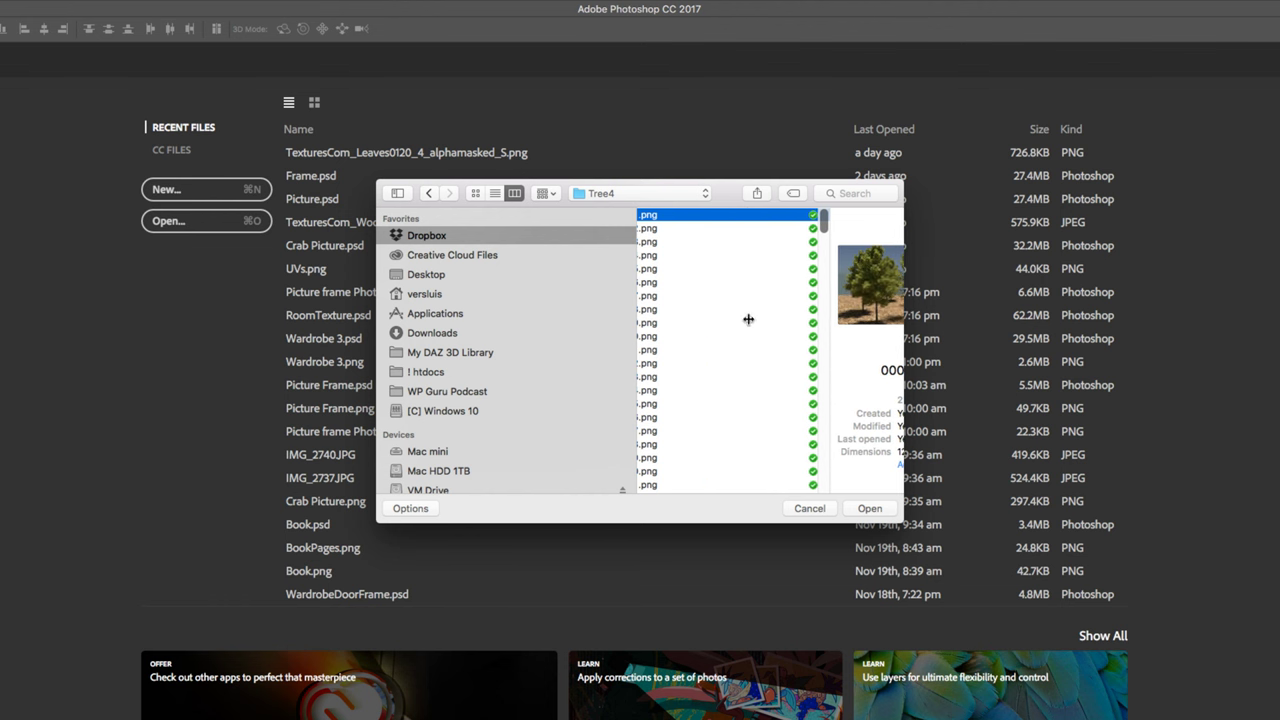
{"action": "scroll", "coordinate": [748, 320], "scroll_direction": "left", "scroll_amount": 5}
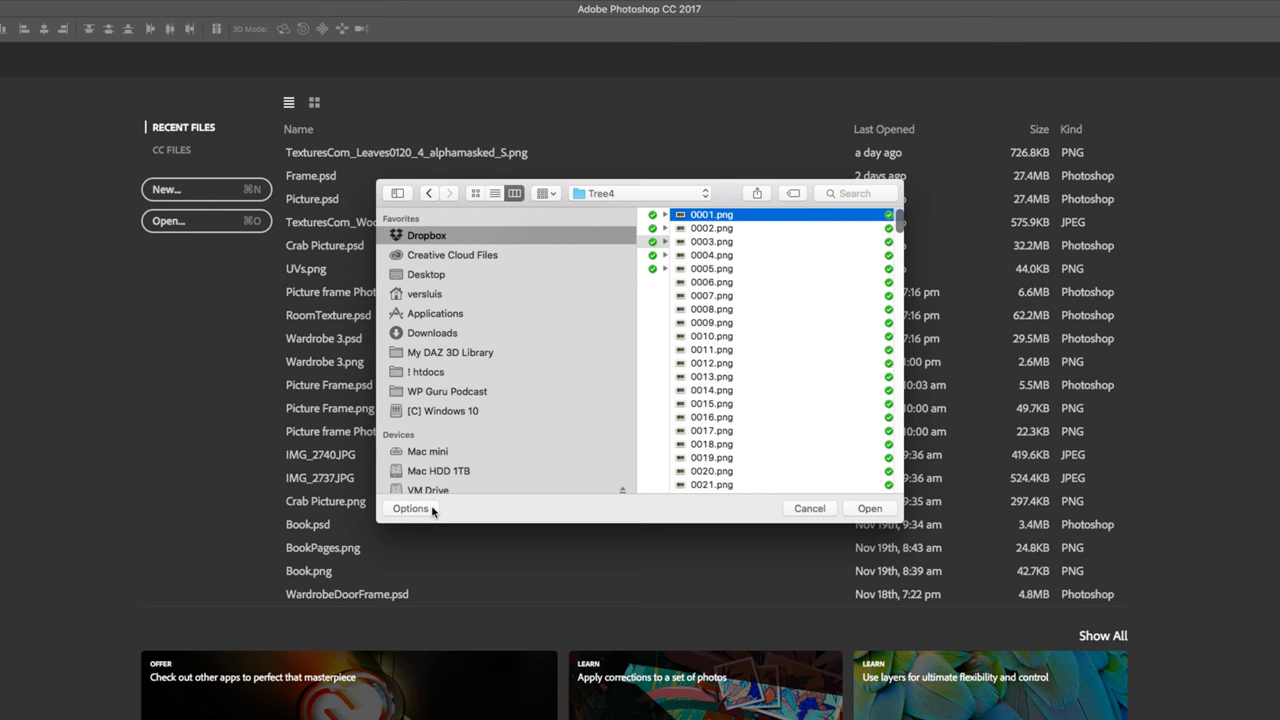
Open 0001.png with Image Sequence ticked, keeping the frame rate at 24 fps.
{"action": "left_click", "coordinate": [431, 509]}
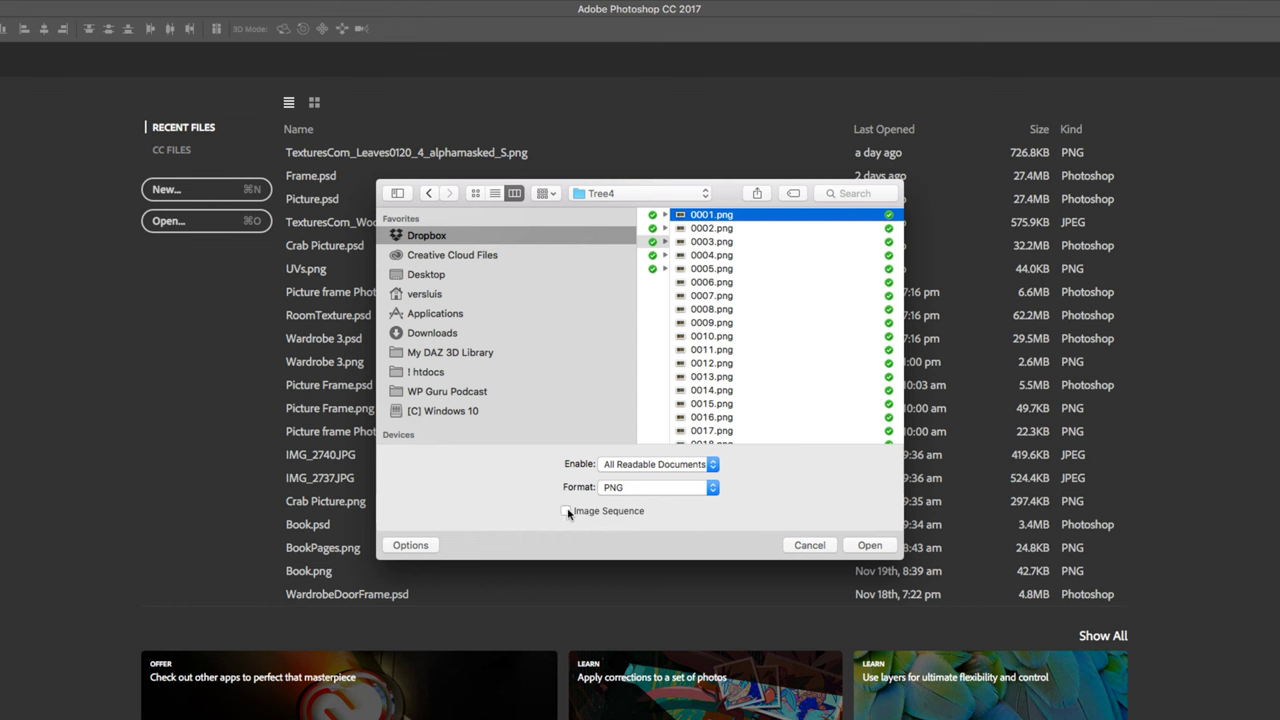
{"action": "left_click", "coordinate": [566, 511]}
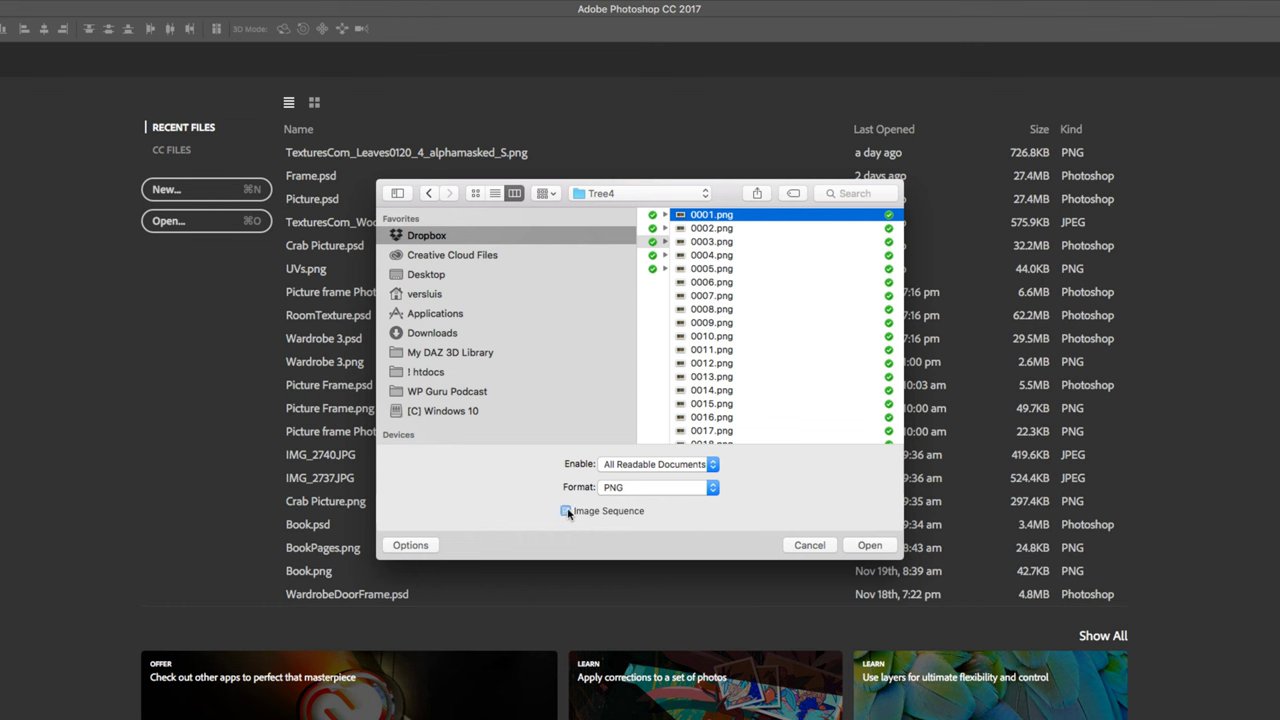
{"action": "left_click", "coordinate": [880, 546]}
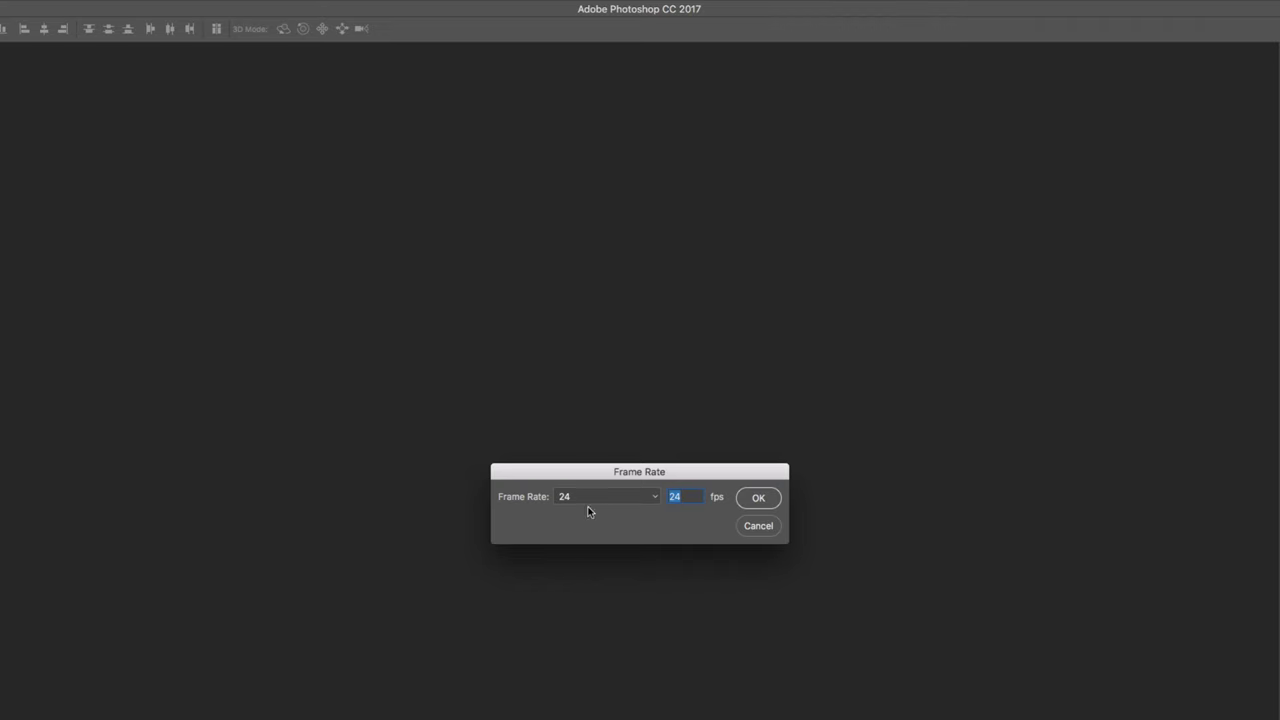
{"action": "left_click", "coordinate": [655, 497]}
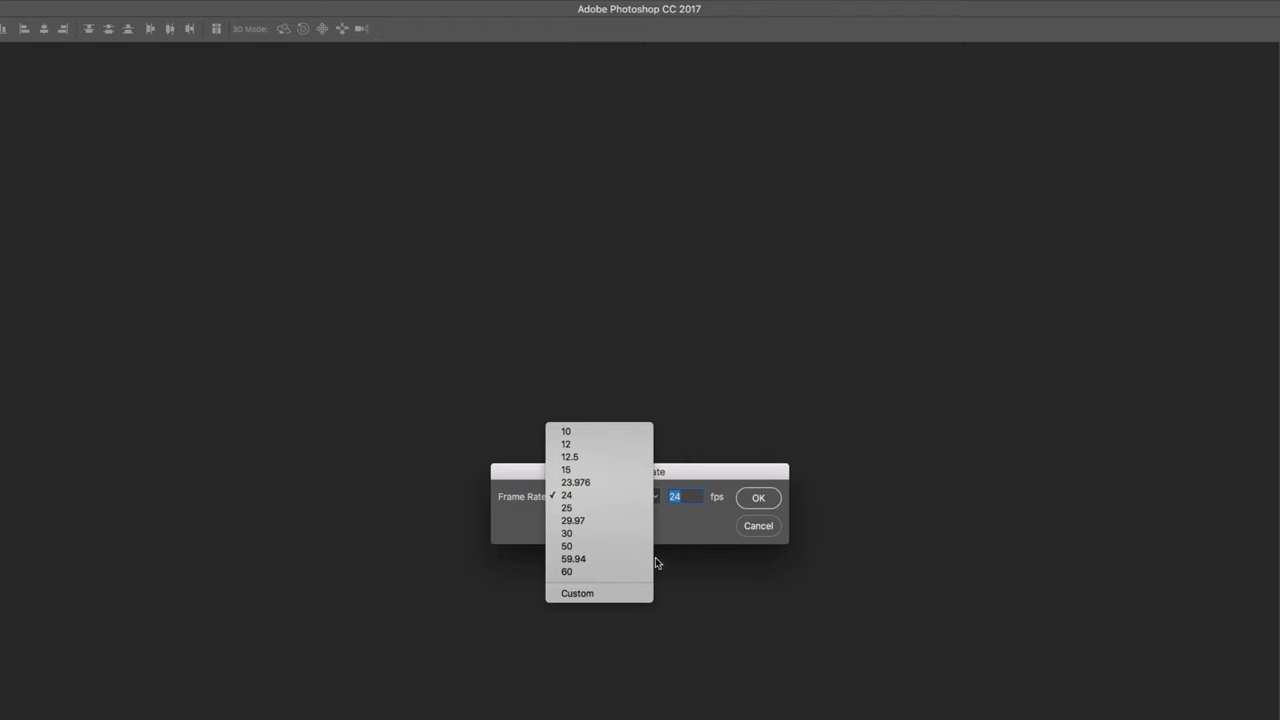
{"action": "left_click", "coordinate": [685, 532]}
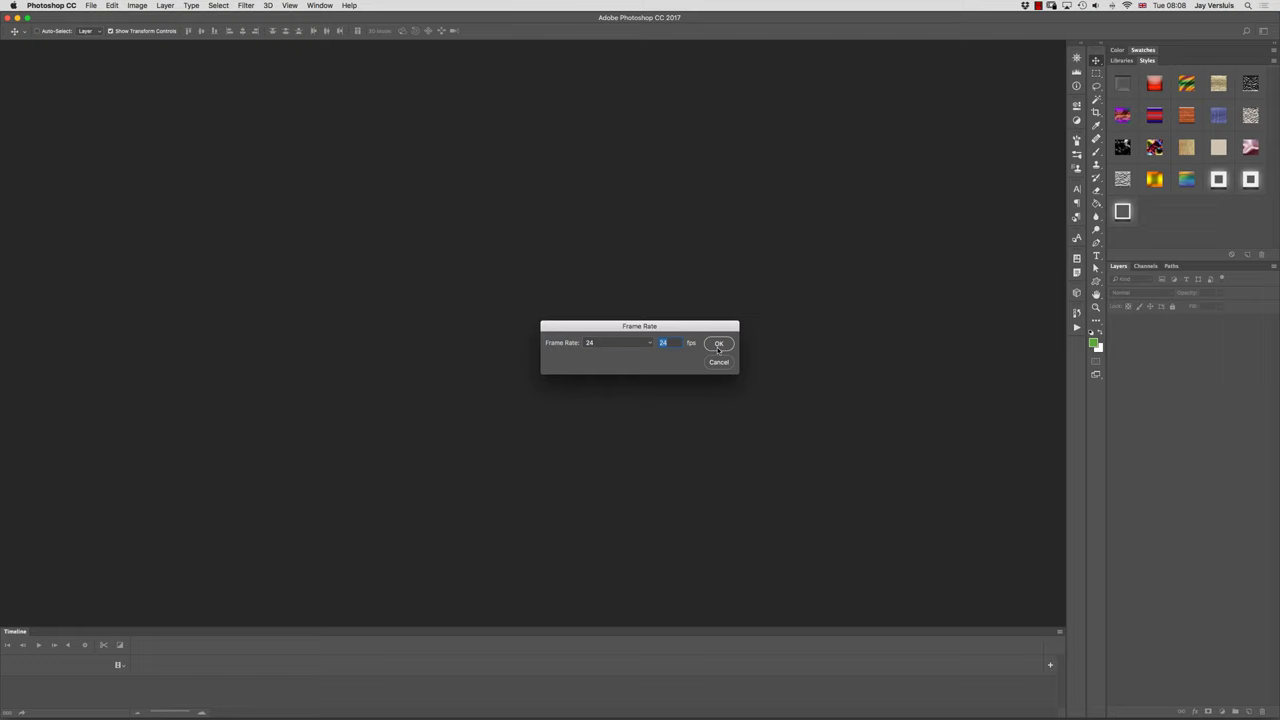
{"action": "left_click", "coordinate": [718, 343]}
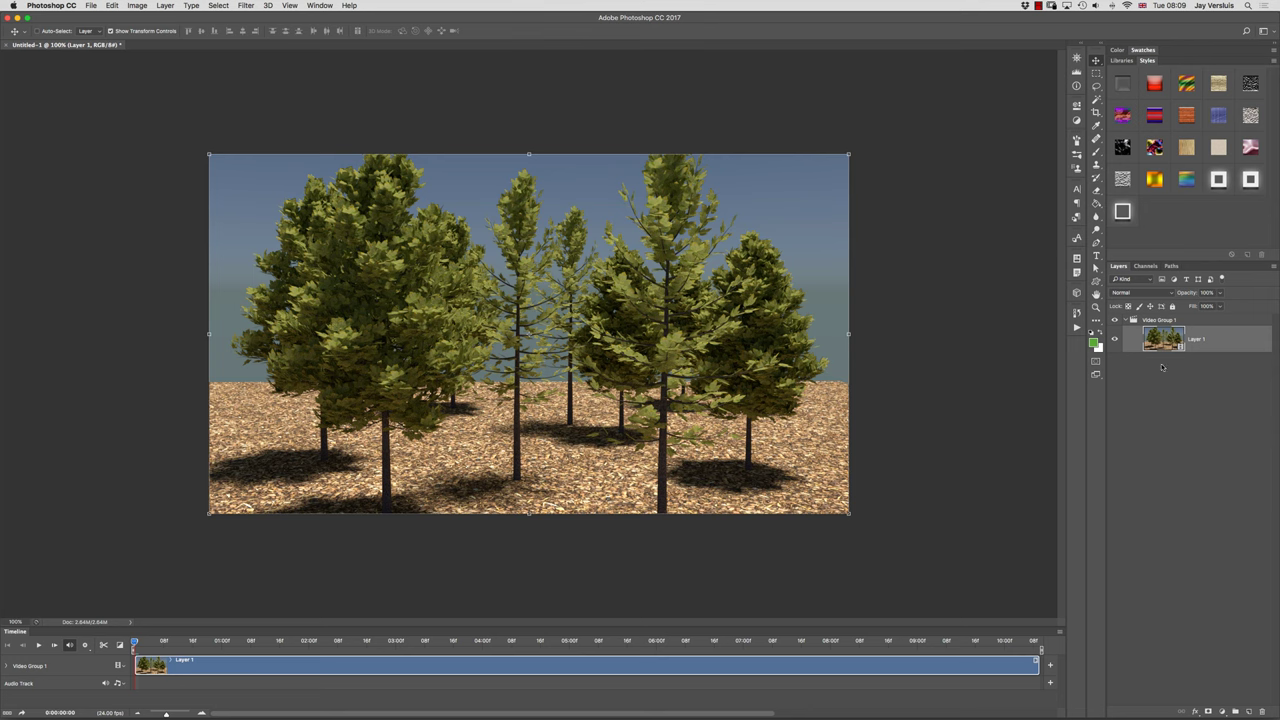
{"action": "key", "text": "space"}
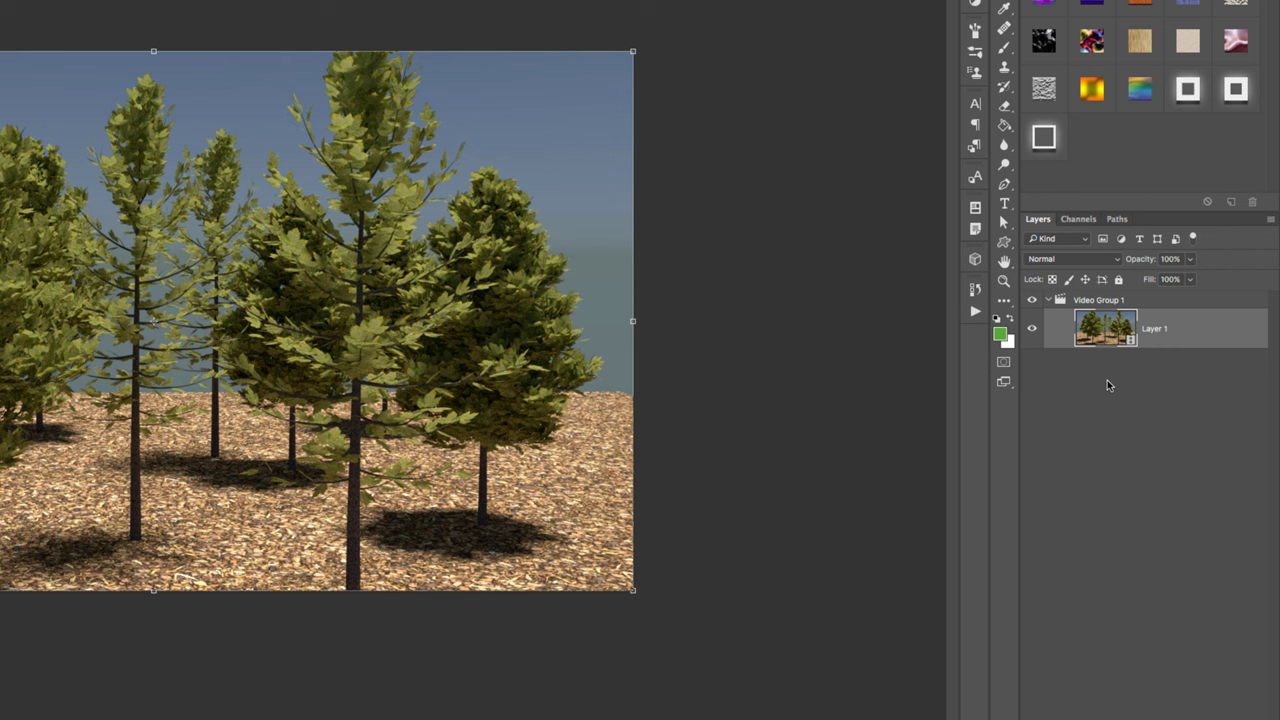
{"action": "left_click", "coordinate": [1046, 303]}
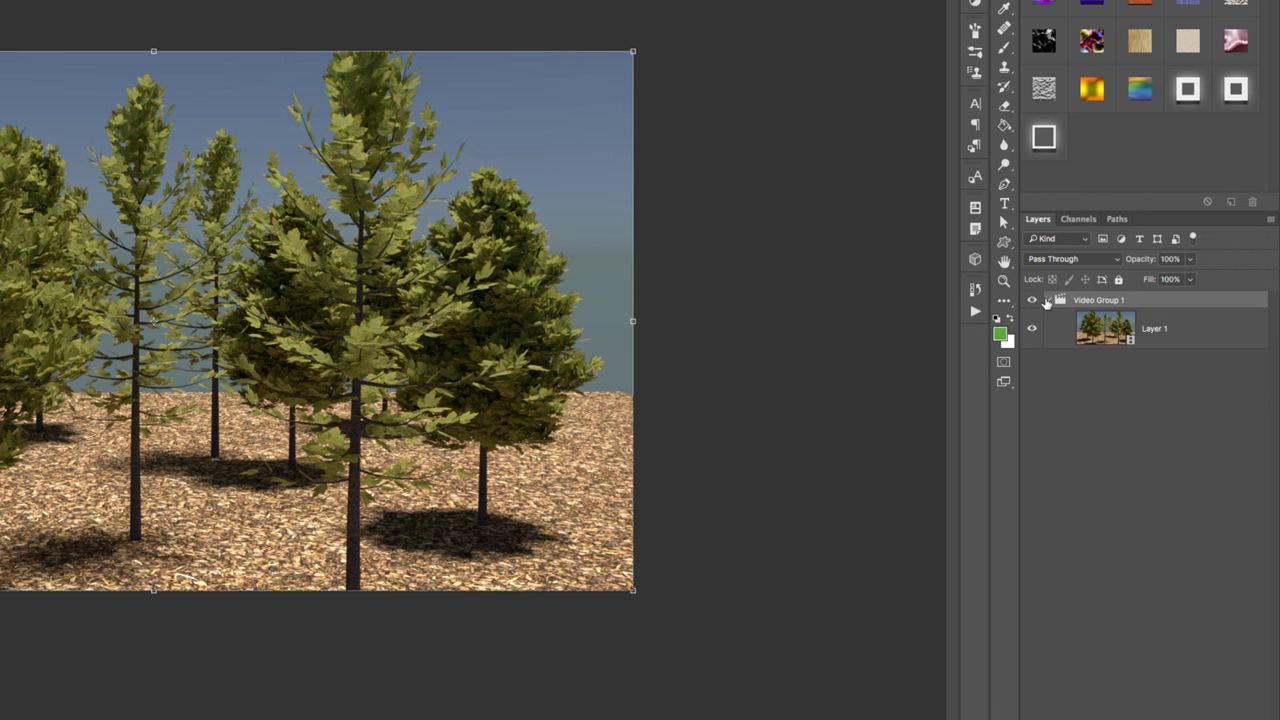
{"action": "left_click", "coordinate": [1072, 428]}
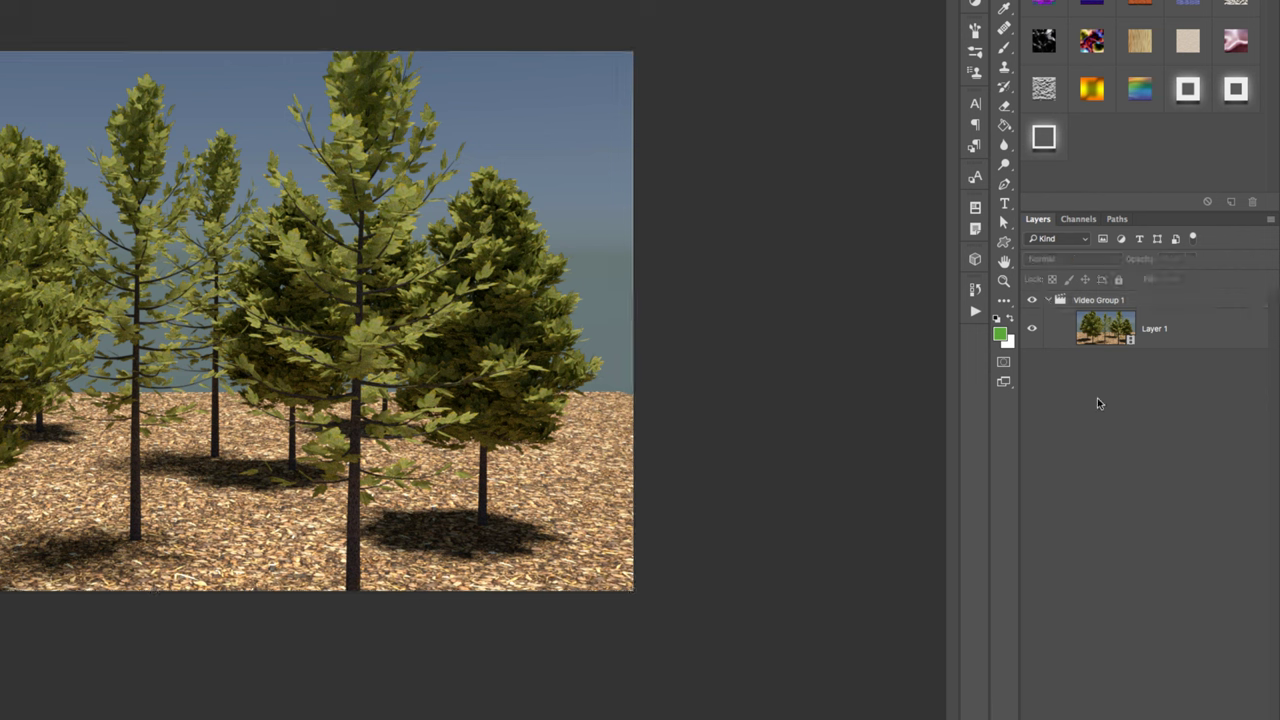
{"action": "left_click", "coordinate": [1104, 336]}
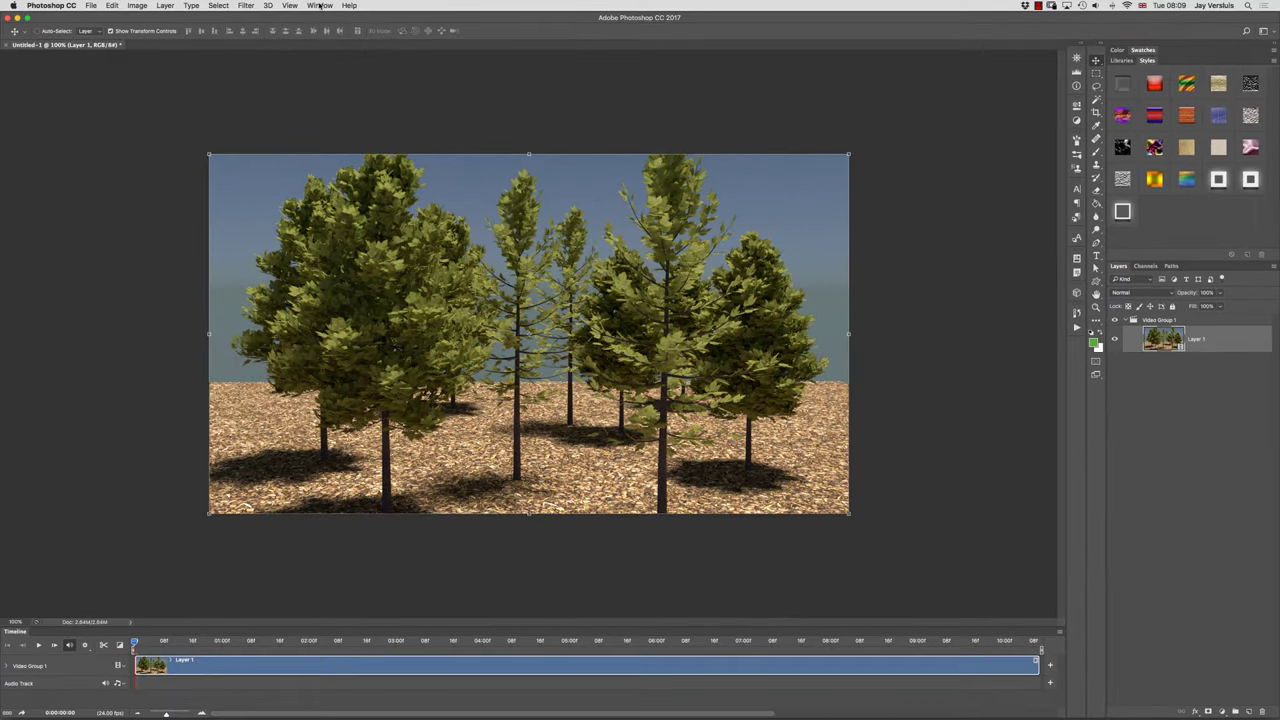
{"action": "left_click", "coordinate": [319, 6]}
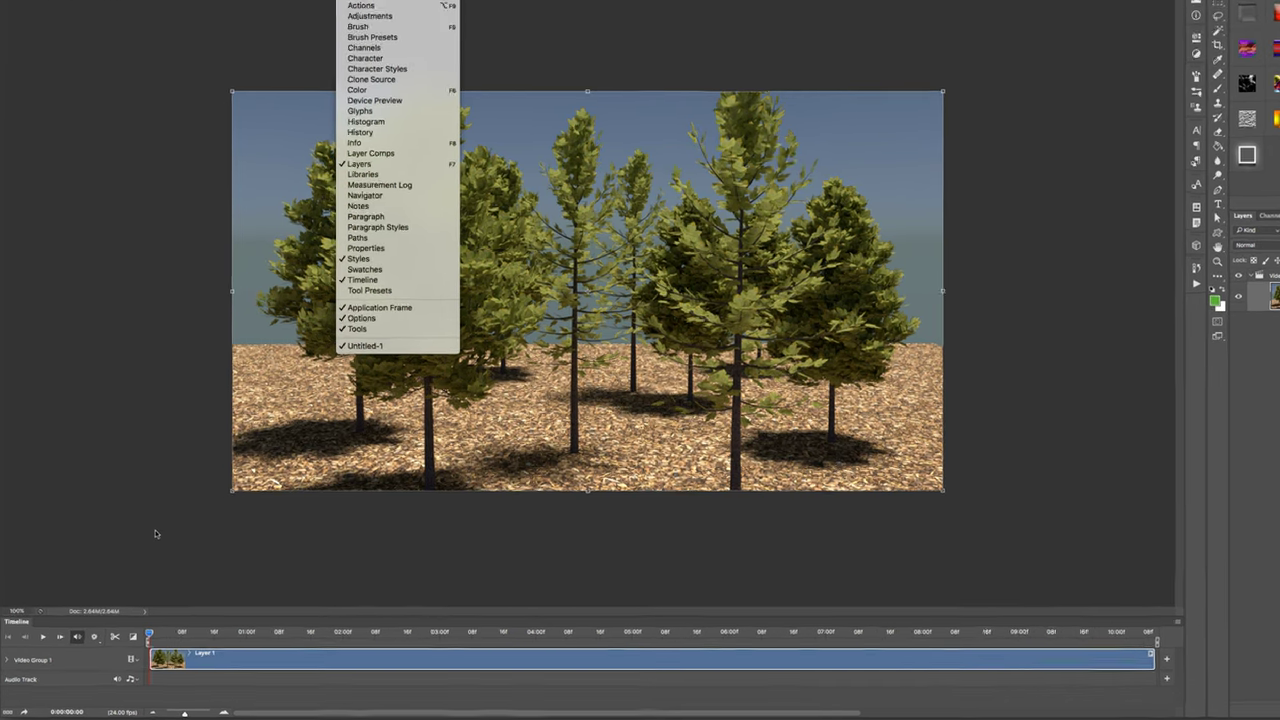
{"action": "left_click", "coordinate": [139, 548]}
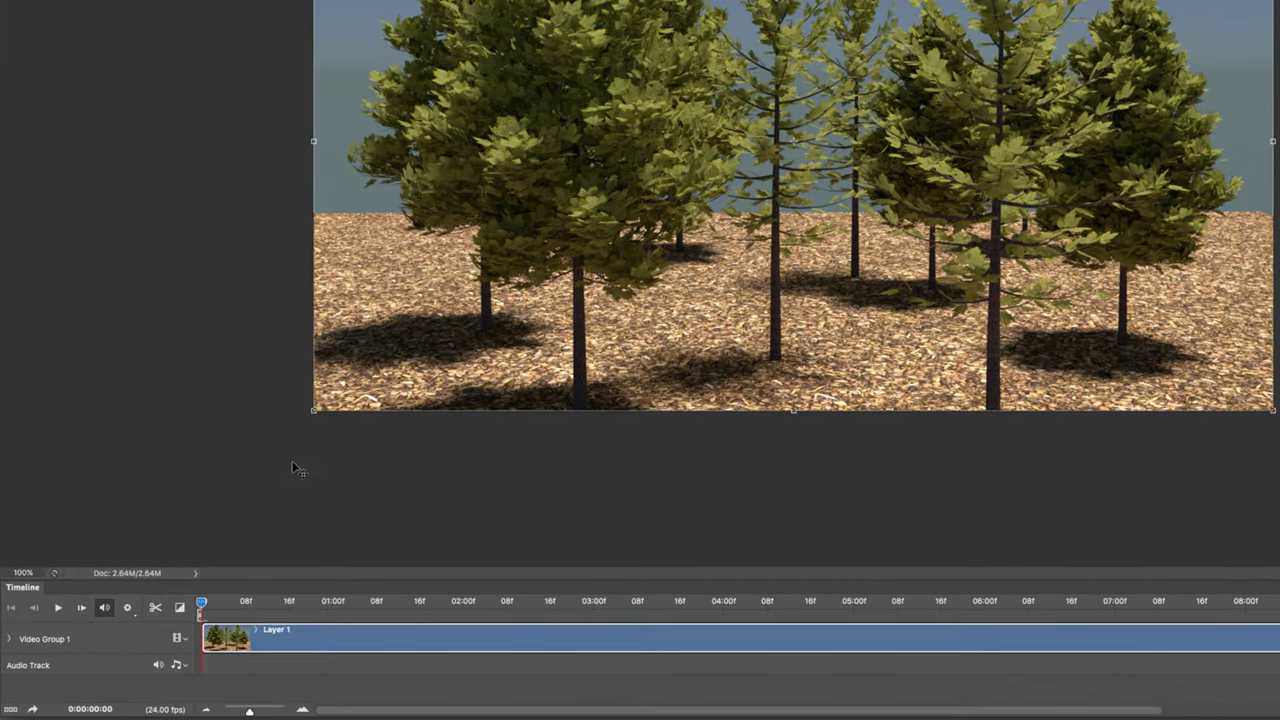
{"action": "double_click", "coordinate": [28, 594]}
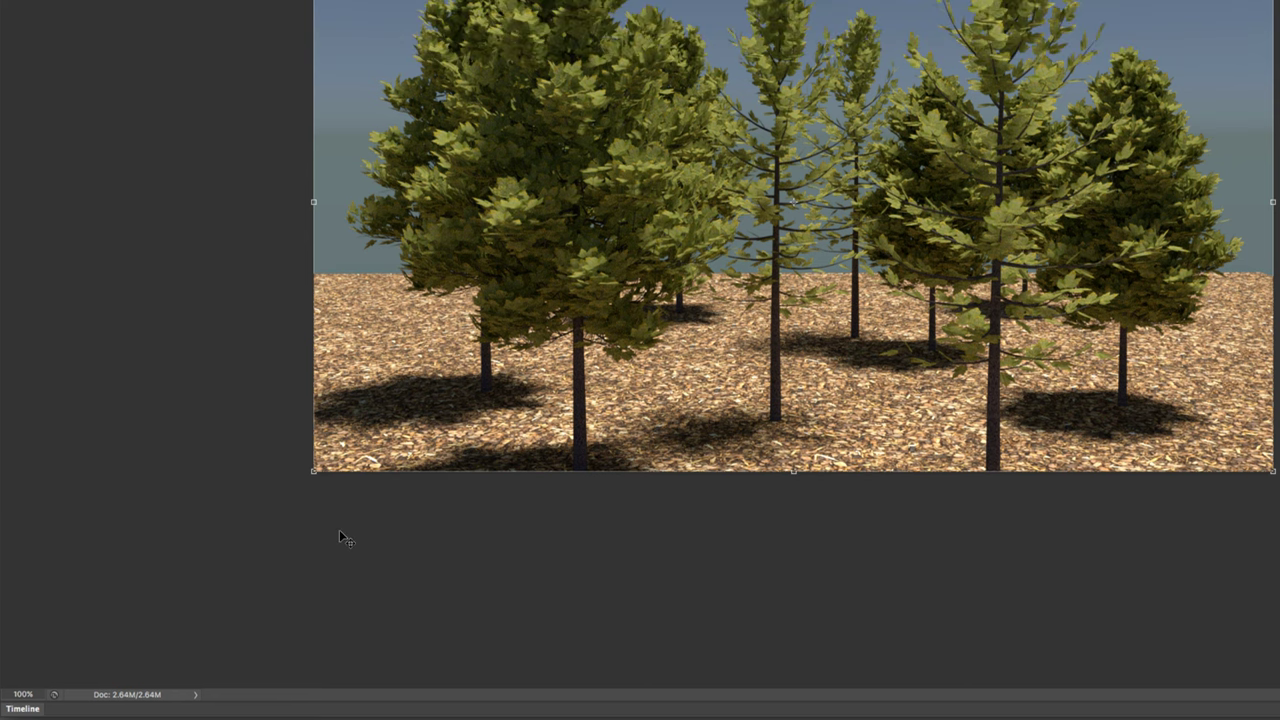
{"action": "double_click", "coordinate": [24, 709]}
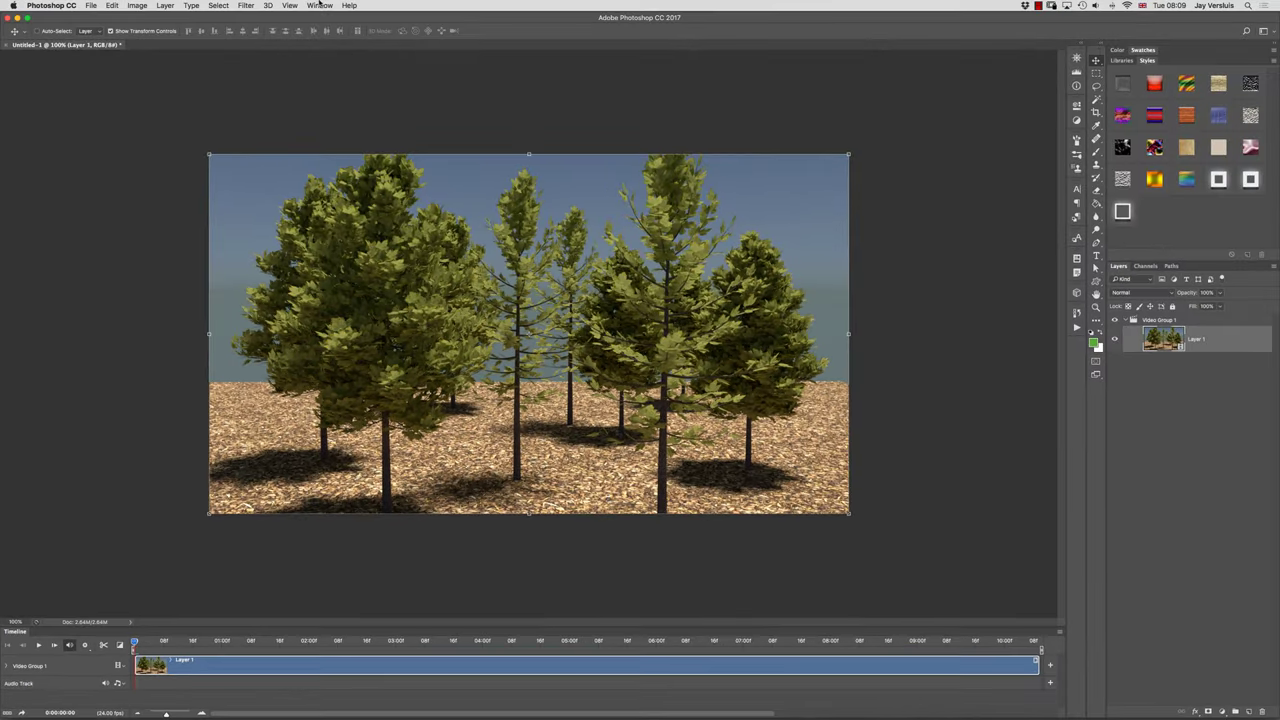
{"action": "left_click", "coordinate": [320, 6]}
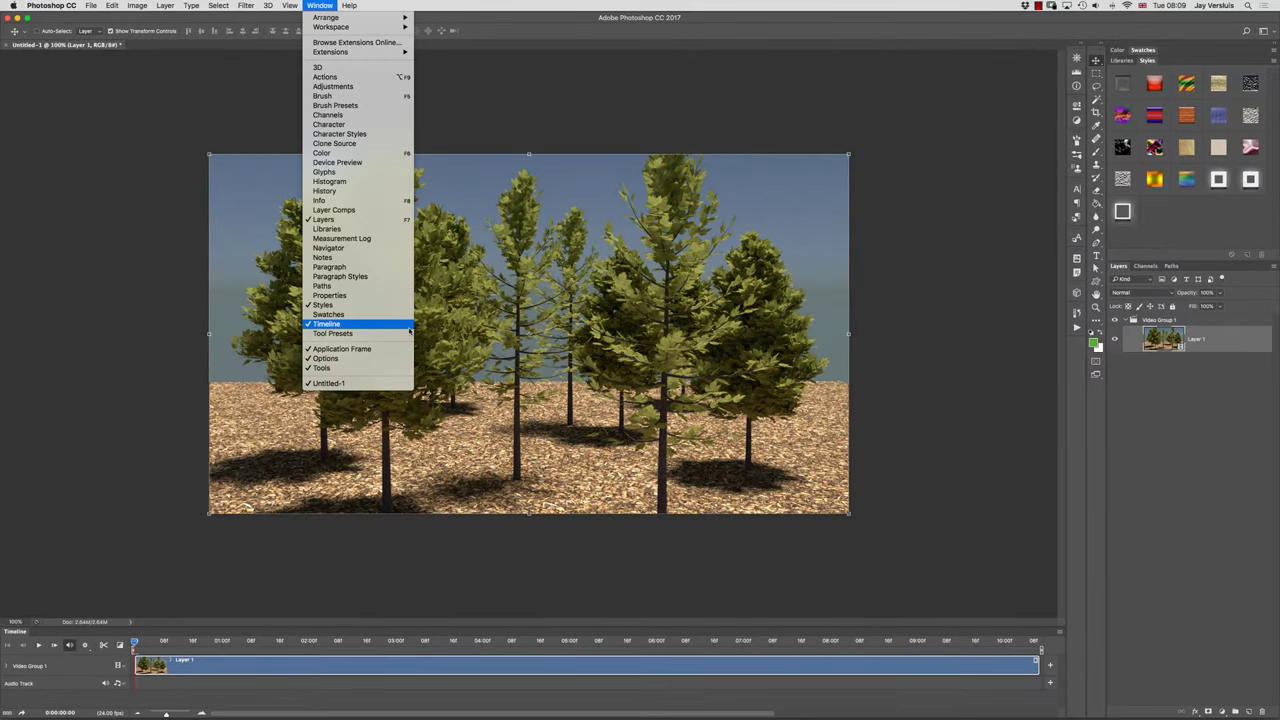
{"action": "left_click", "coordinate": [754, 24]}
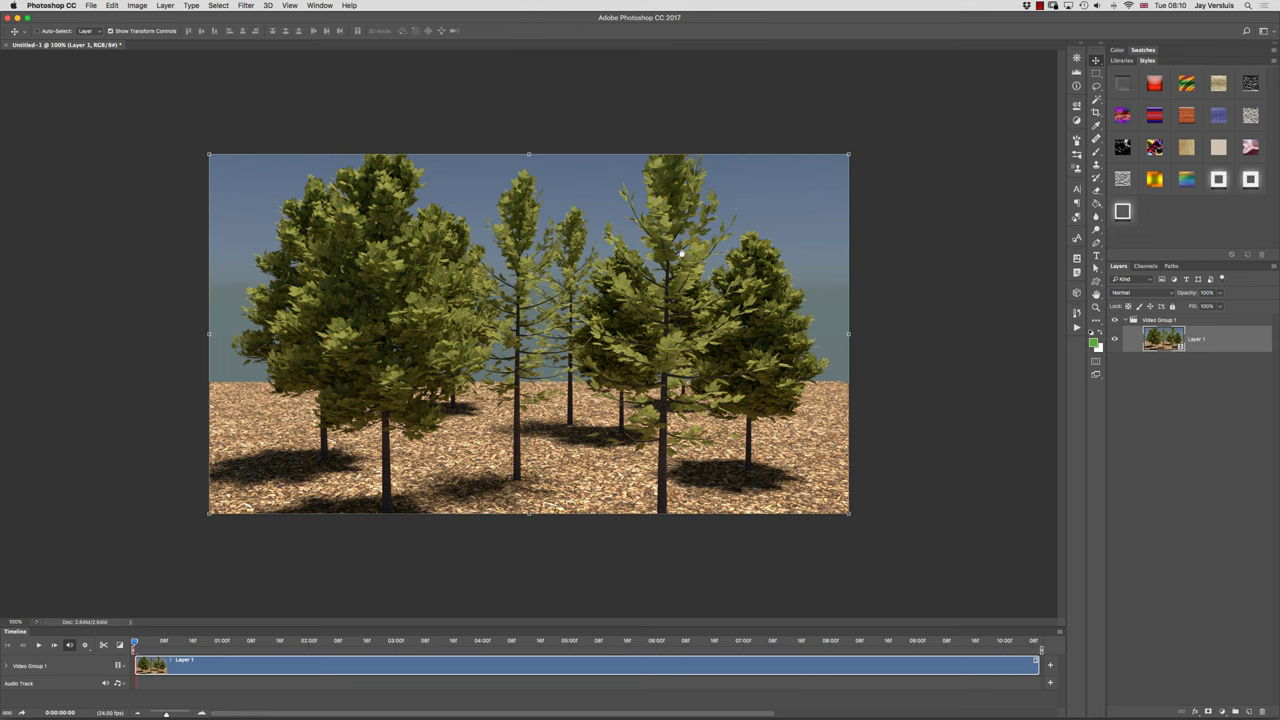
Play the tree animation with Space and stop it at 0:07:08.
{"action": "key", "text": "space"}
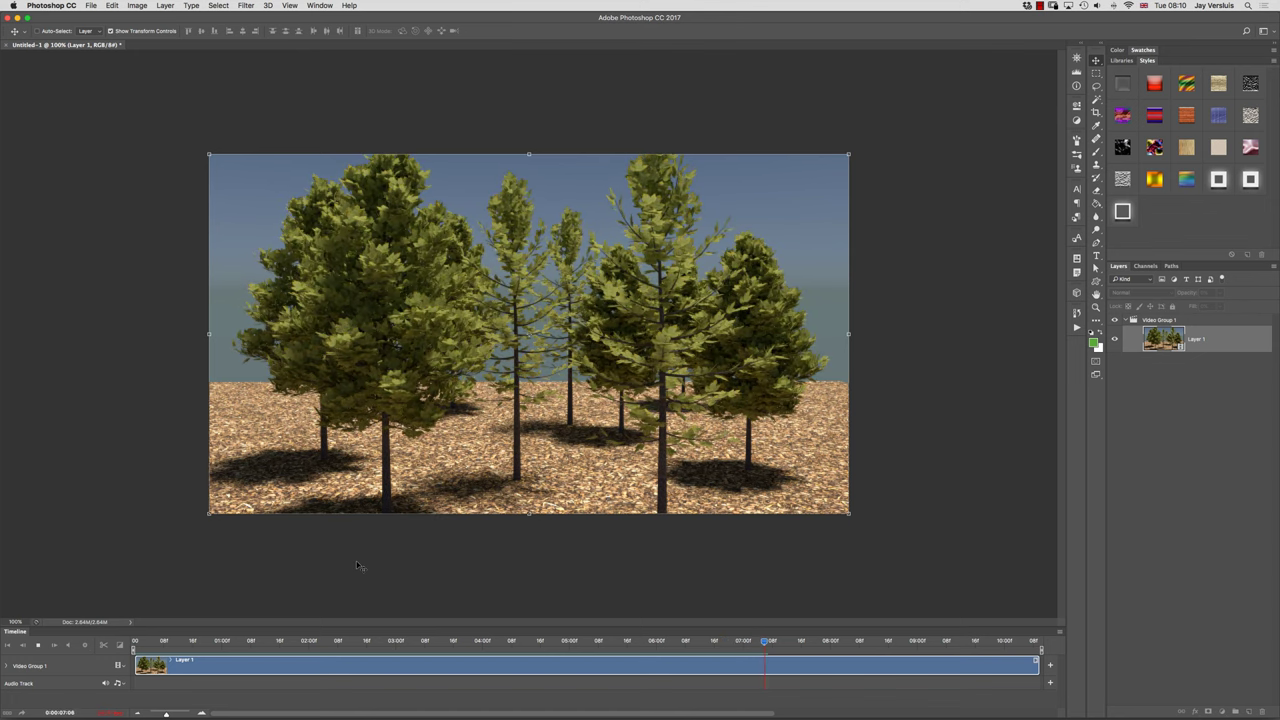
{"action": "key", "text": "space"}
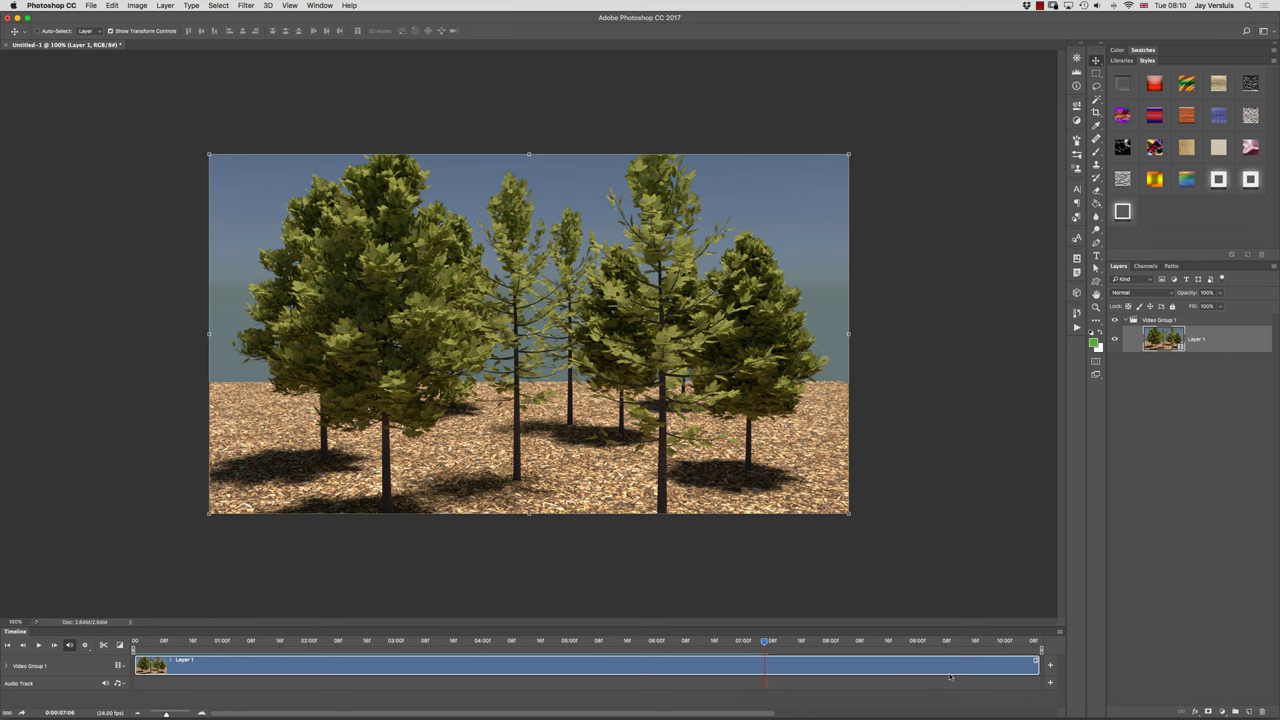
Duplicate Layer 1 and place the copy inside Video Group 1.
{"action": "left_click", "coordinate": [1209, 403]}
{"action": "left_click", "coordinate": [1170, 342]}
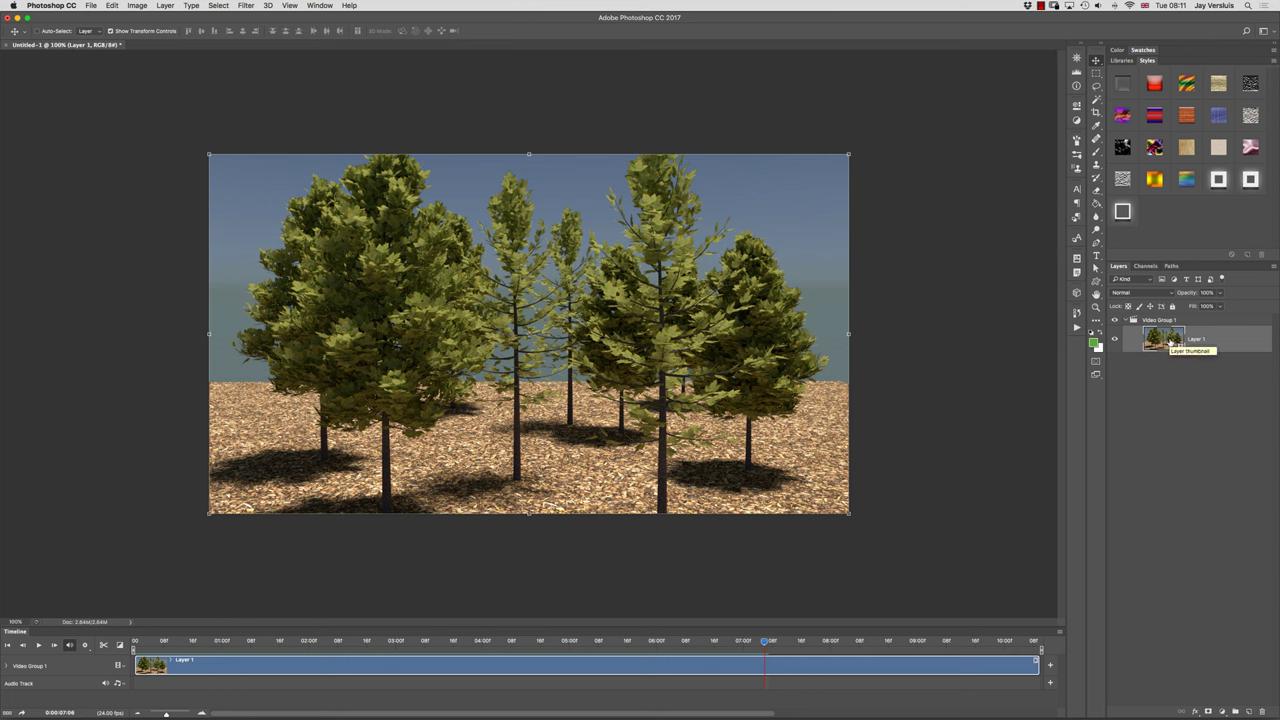
{"action": "left_click_drag", "start_coordinate": [1173, 342], "coordinate": [1170, 364]}
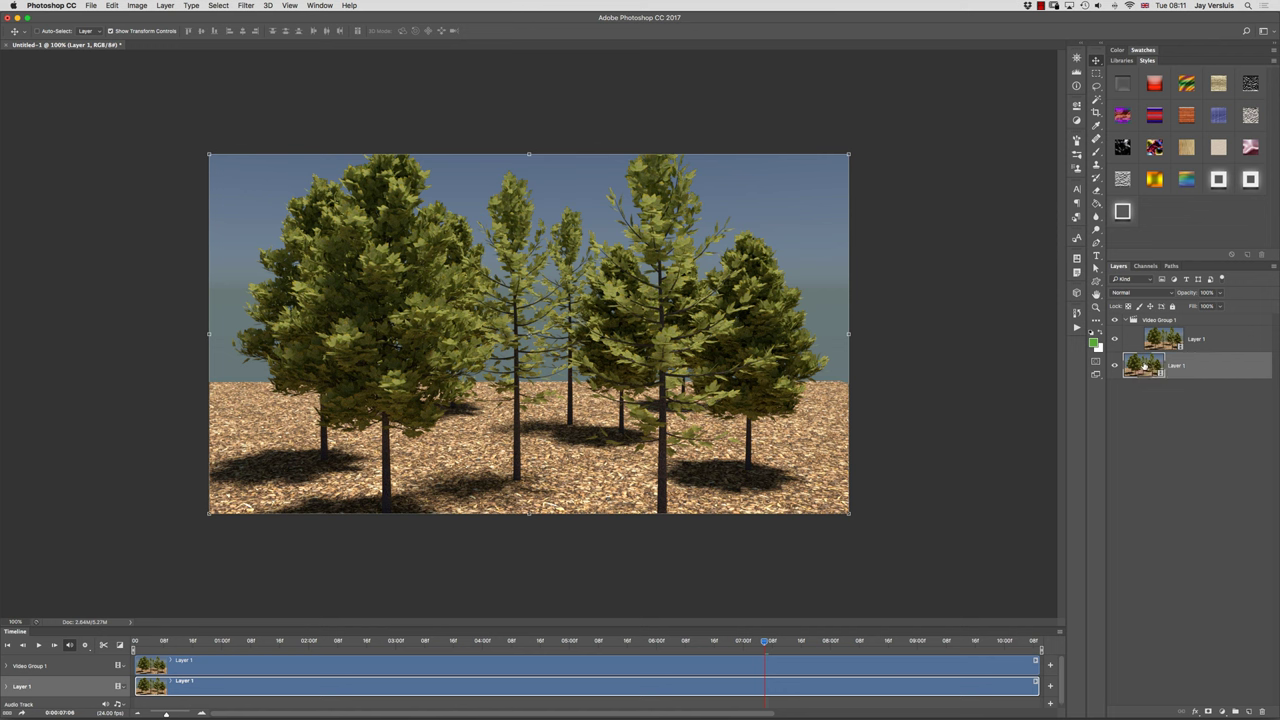
{"action": "left_click_drag", "start_coordinate": [1140, 367], "coordinate": [1150, 352]}
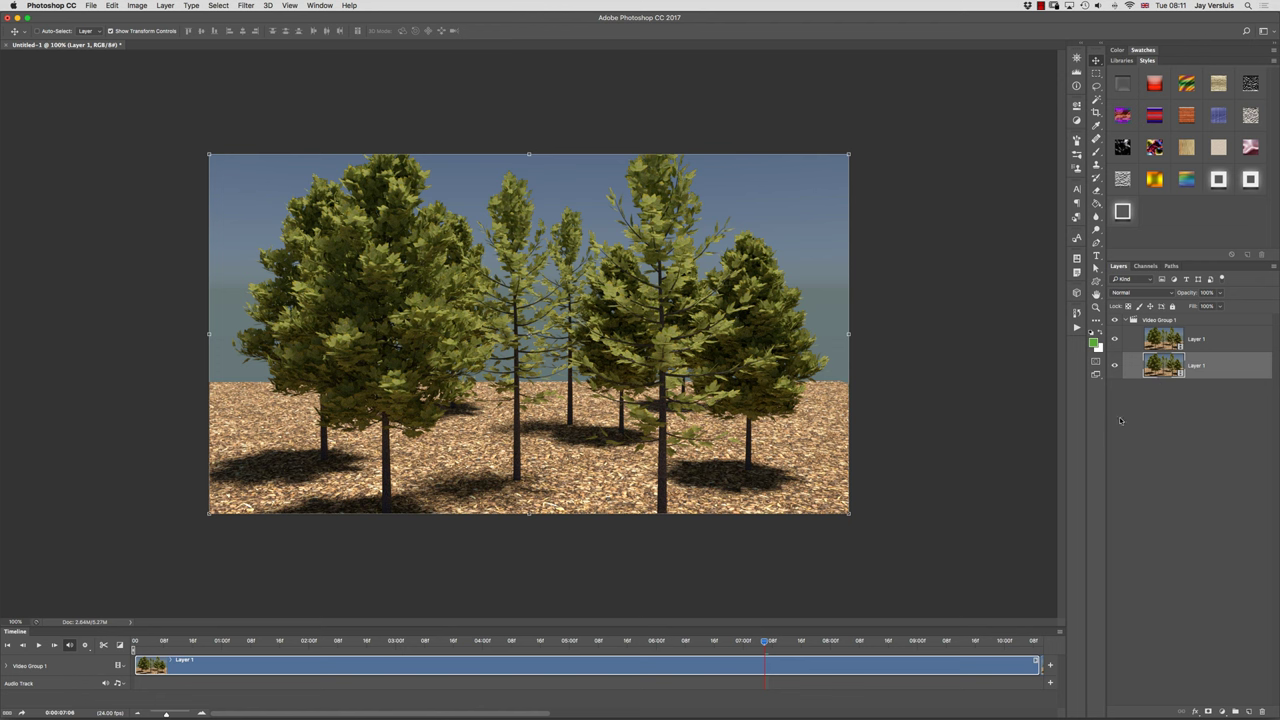
Select the second tree clip and move the playhead to its start near 10:03.
{"action": "scroll", "coordinate": [883, 664], "scroll_direction": "right", "scroll_amount": 5}
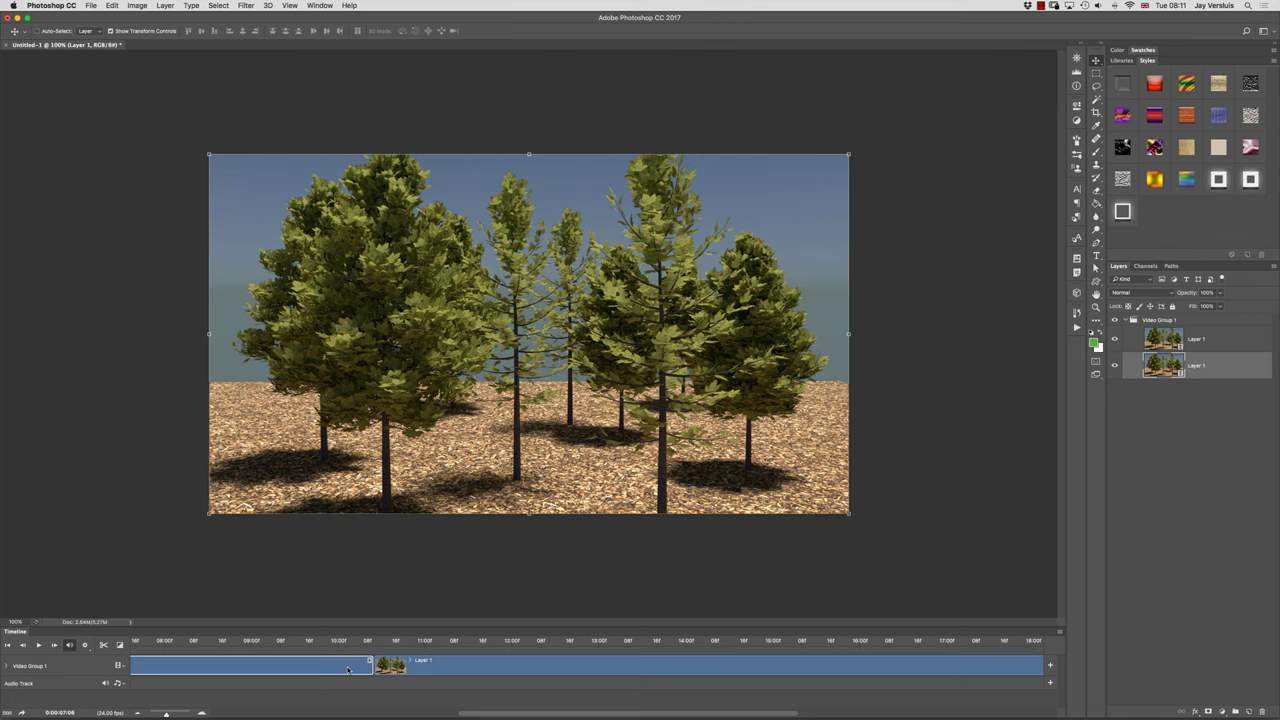
{"action": "left_click", "coordinate": [453, 666]}
{"action": "left_click", "coordinate": [348, 643]}
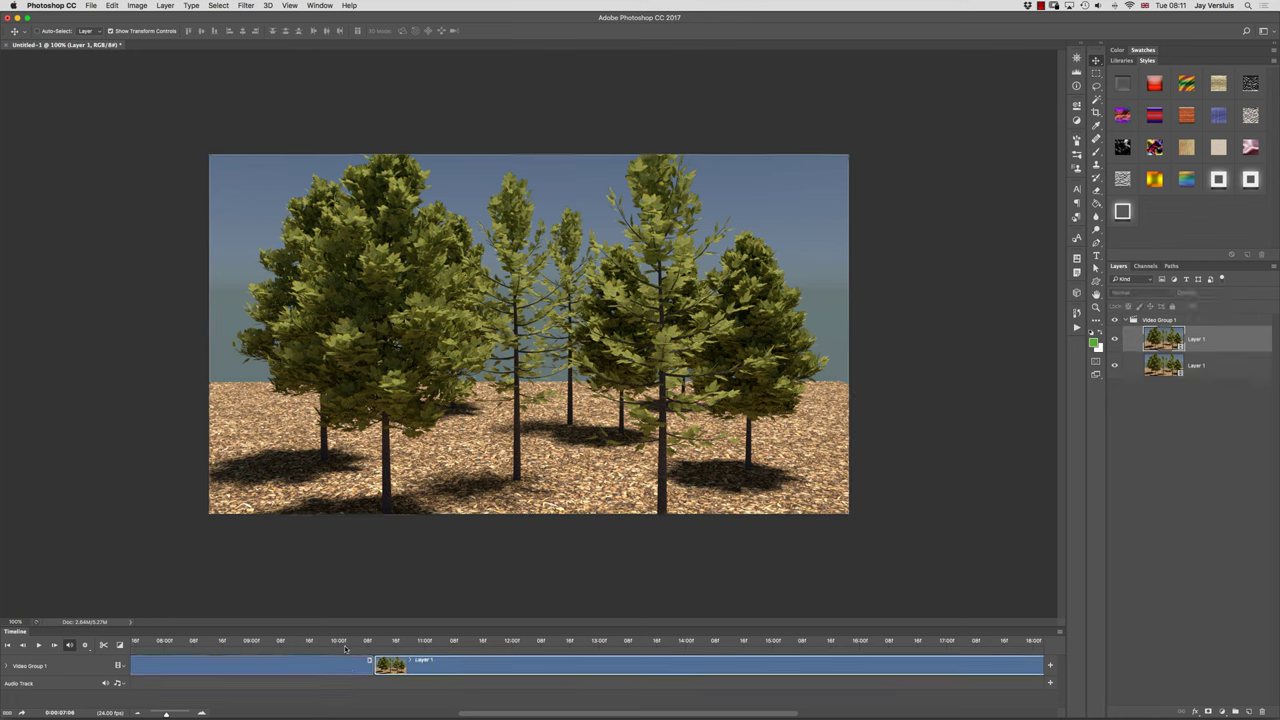
Play across the join between the two clips, stopping near 15:01.
{"action": "key", "text": "space"}
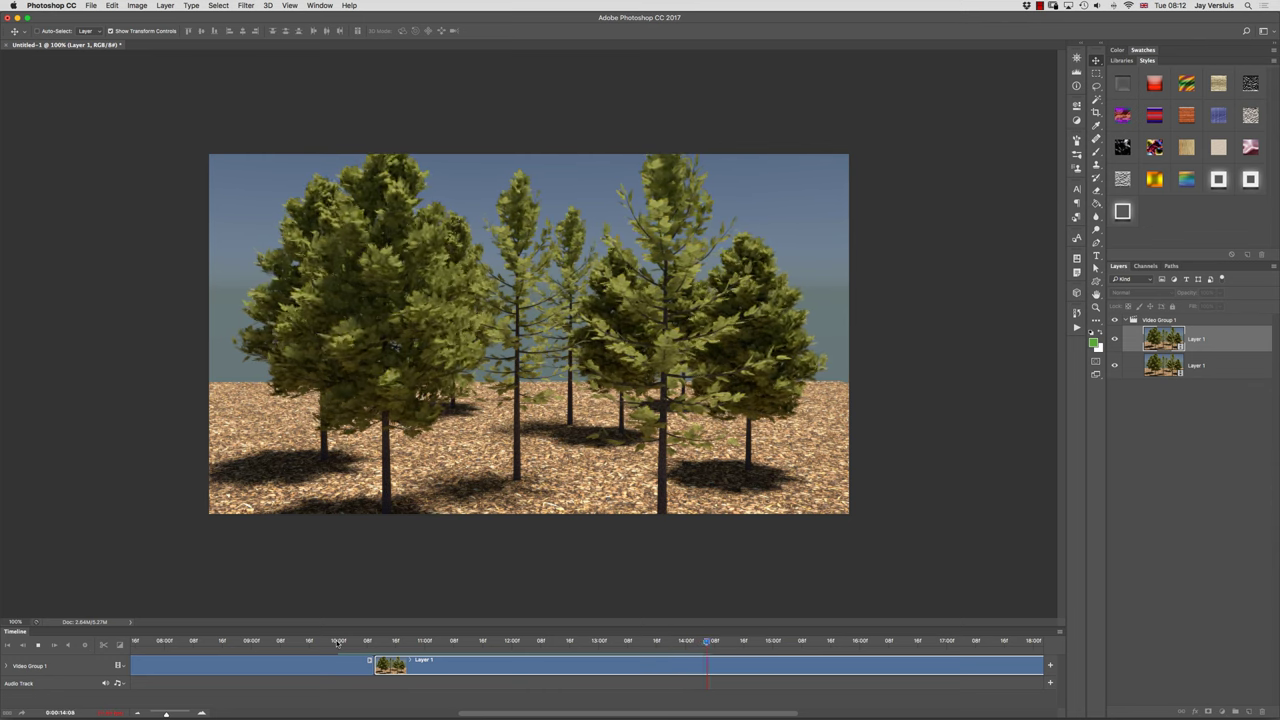
{"action": "key", "text": "space"}
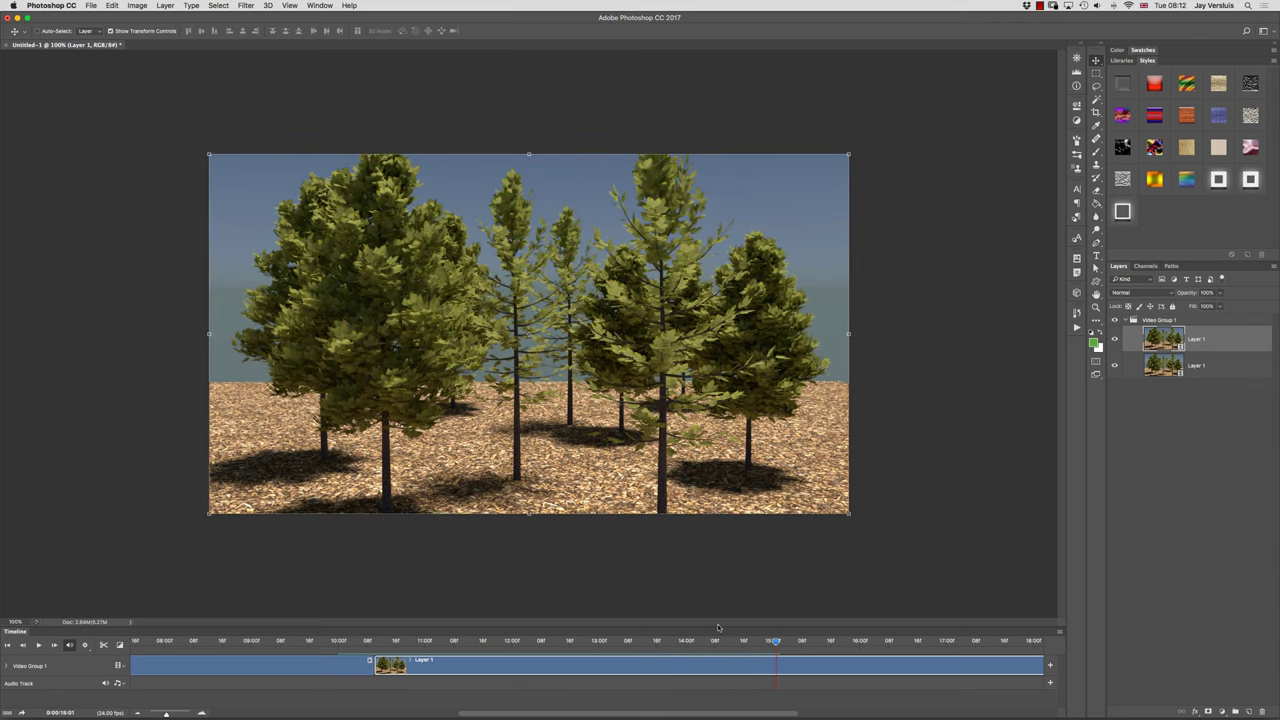
Duplicate both Layer 1 clips with Cmd+J, then copy the bottom one again for five clips.
{"action": "scroll", "coordinate": [700, 650], "scroll_direction": "right", "scroll_amount": 10}
{"action": "scroll", "coordinate": [688, 651], "scroll_direction": "right", "scroll_amount": 3}
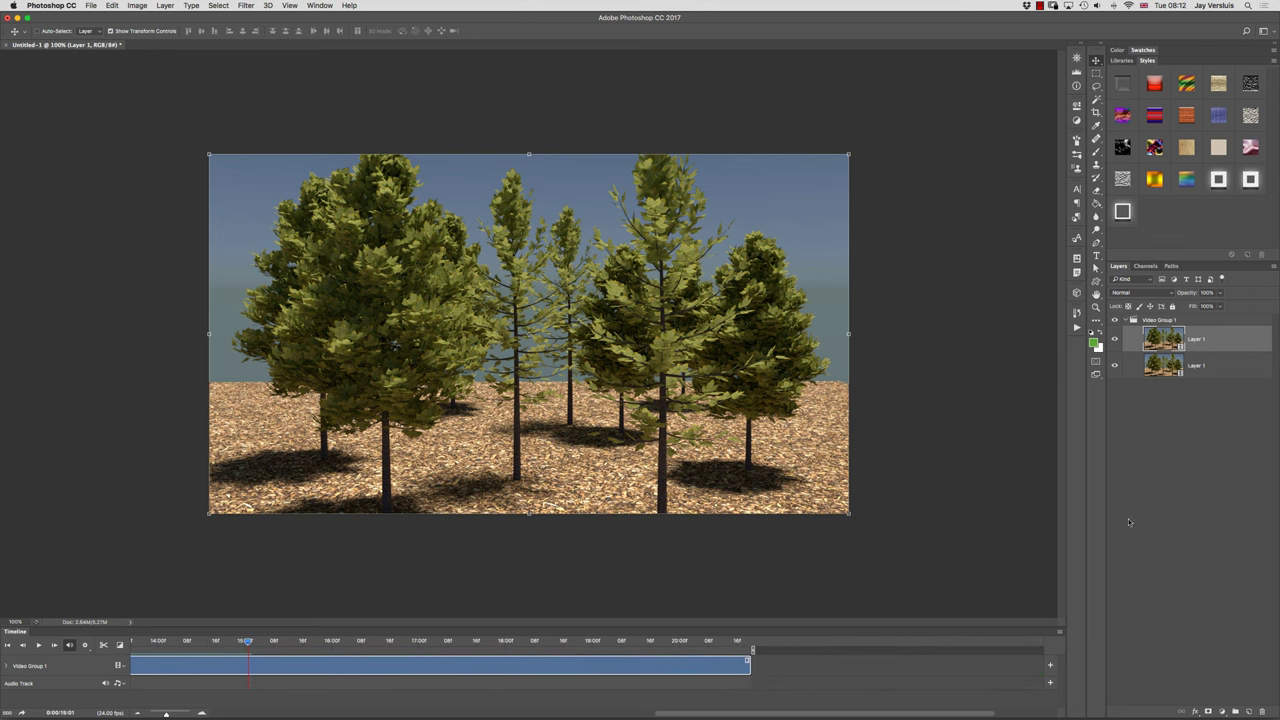
{"action": "left_click", "coordinate": [1163, 369], "text": "shift"}
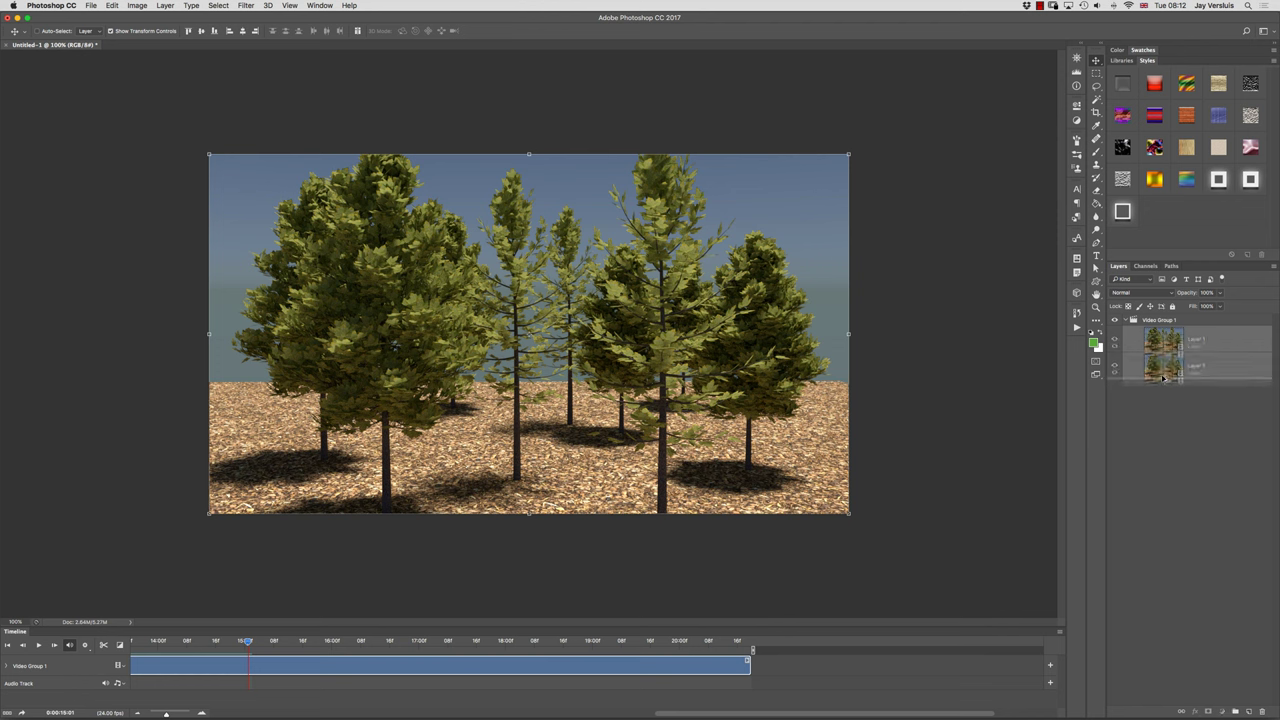
{"action": "key", "text": "super+j"}
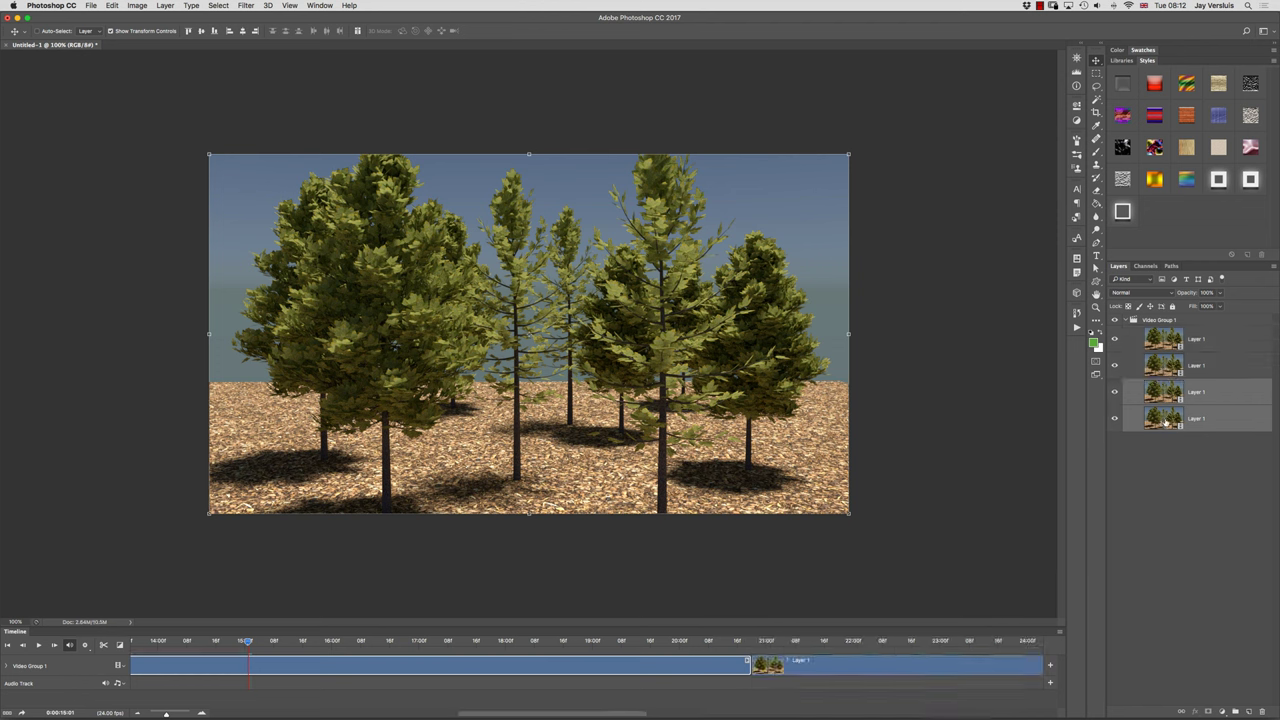
{"action": "left_click", "coordinate": [1161, 424]}
{"action": "left_click_drag", "start_coordinate": [1166, 422], "coordinate": [1165, 430]}
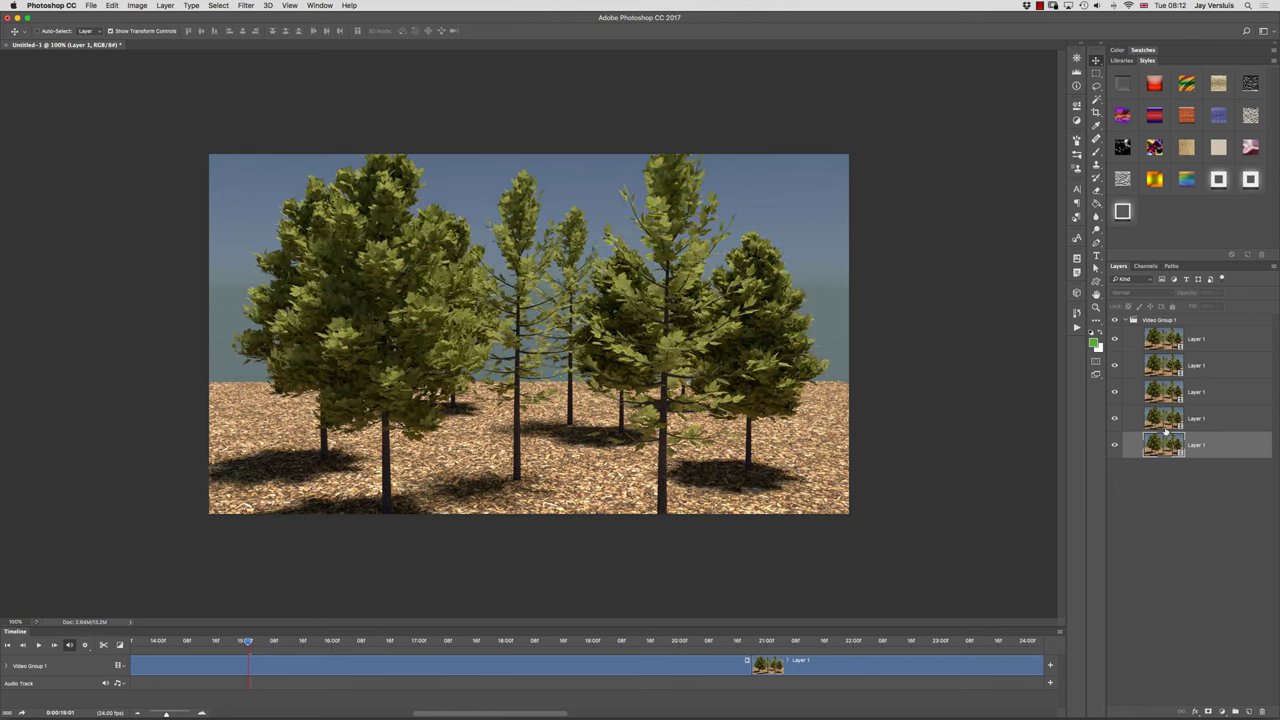
{"action": "scroll", "coordinate": [889, 659], "scroll_direction": "right", "scroll_amount": 5}
{"action": "scroll", "coordinate": [889, 659], "scroll_direction": "right", "scroll_amount": 8}
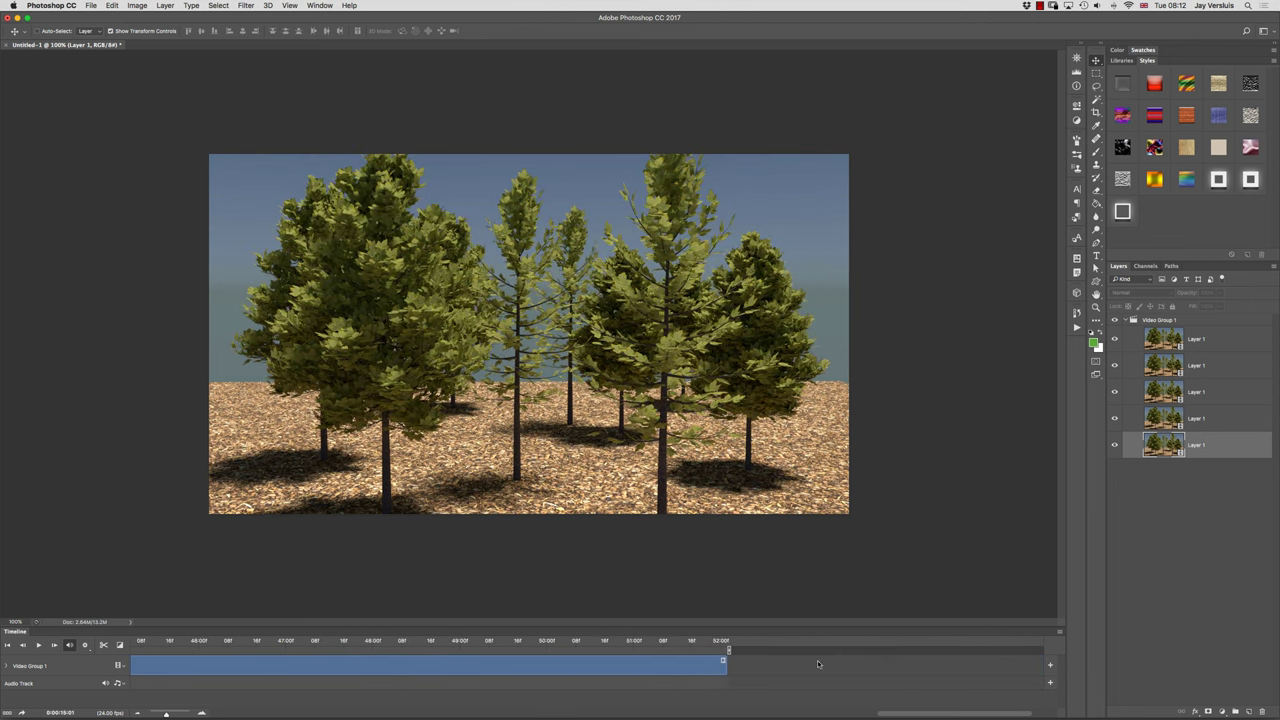
{"action": "scroll", "coordinate": [817, 660], "scroll_direction": "left", "scroll_amount": 10}
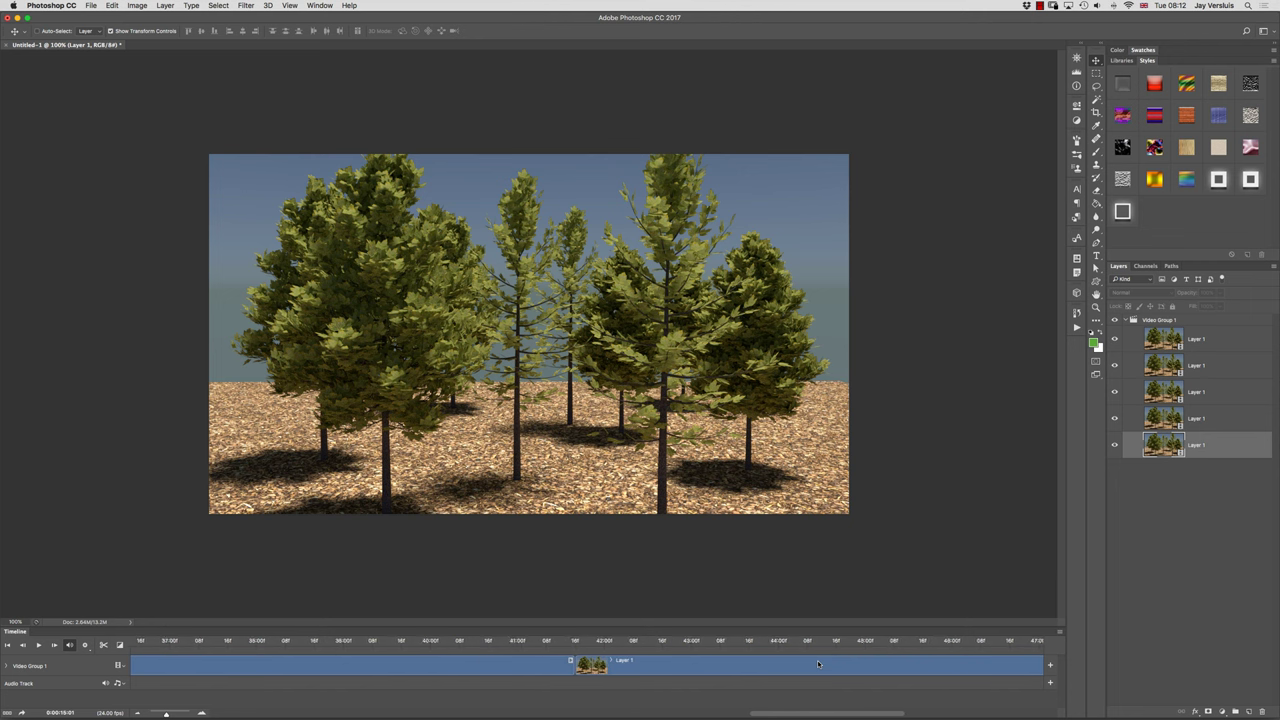
{"action": "scroll", "coordinate": [817, 660], "scroll_direction": "left", "scroll_amount": 15}
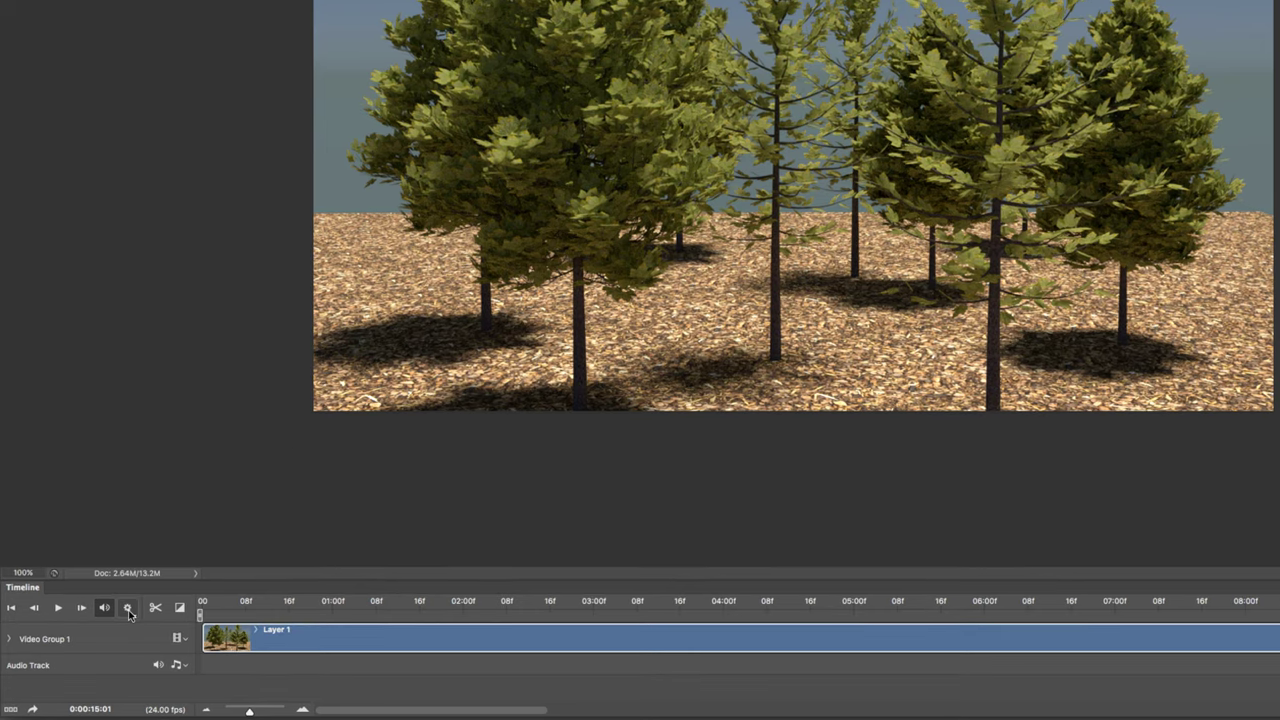
Apply a 1 s Fade With Black transition to the start of the first clip.
{"action": "left_click", "coordinate": [180, 608]}
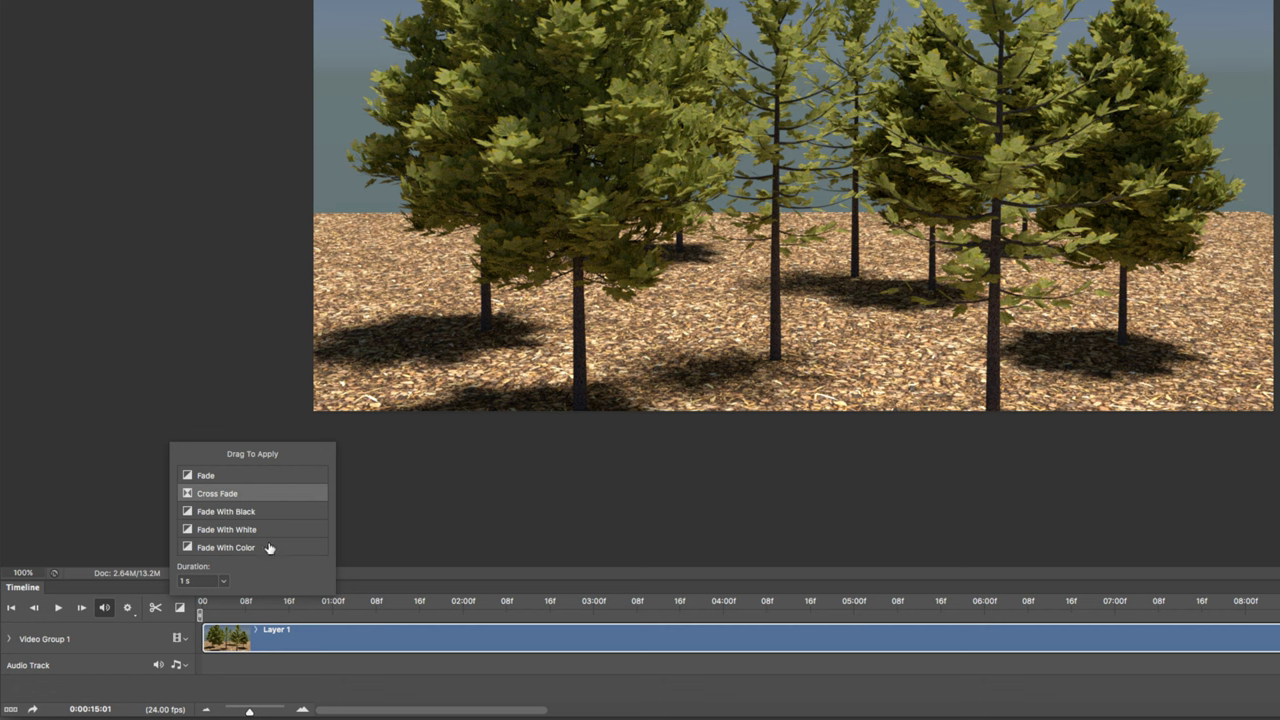
{"action": "left_click", "coordinate": [272, 510]}
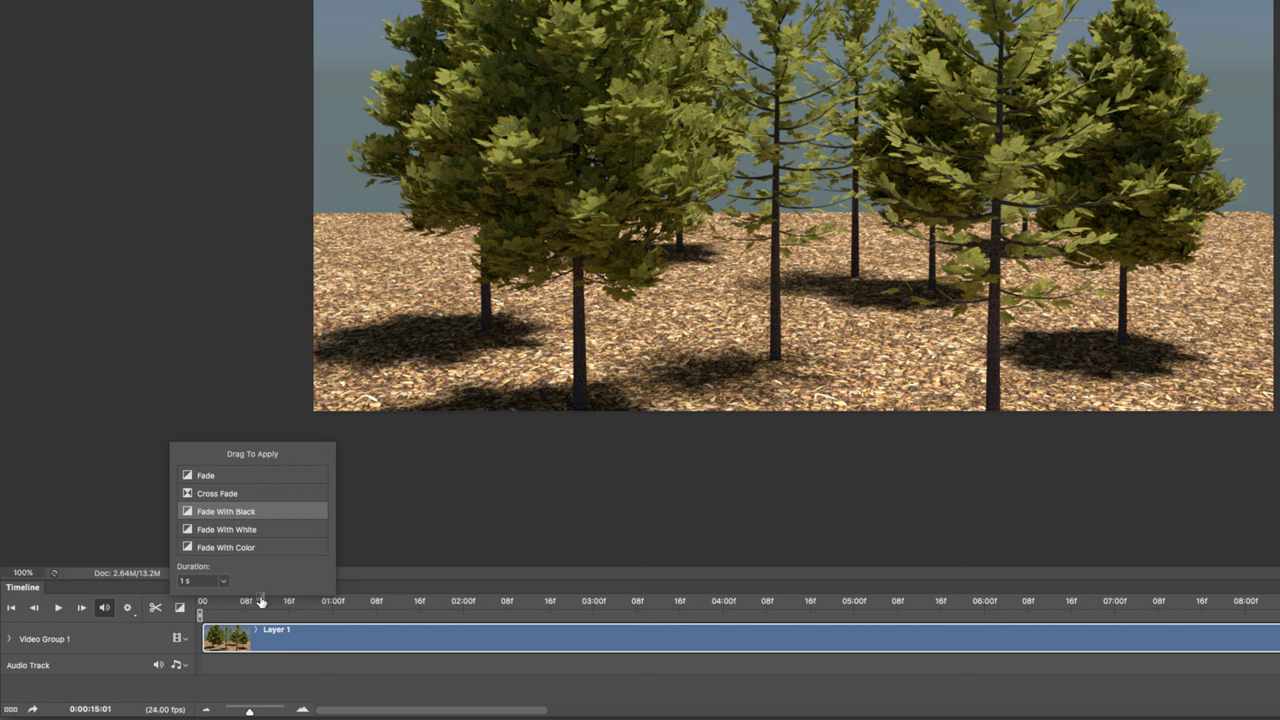
{"action": "left_click_drag", "start_coordinate": [273, 579], "coordinate": [287, 638]}
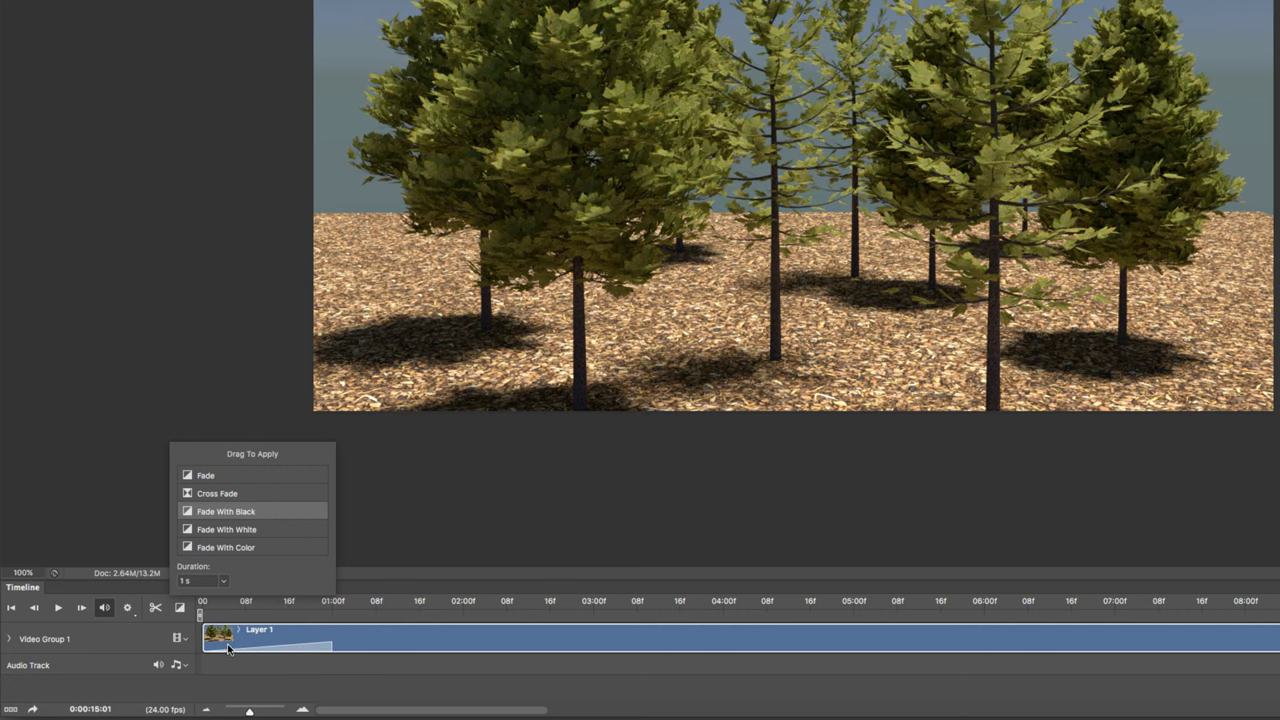
Return to the first frame and preview the fade-in from black.
{"action": "left_click", "coordinate": [366, 551]}
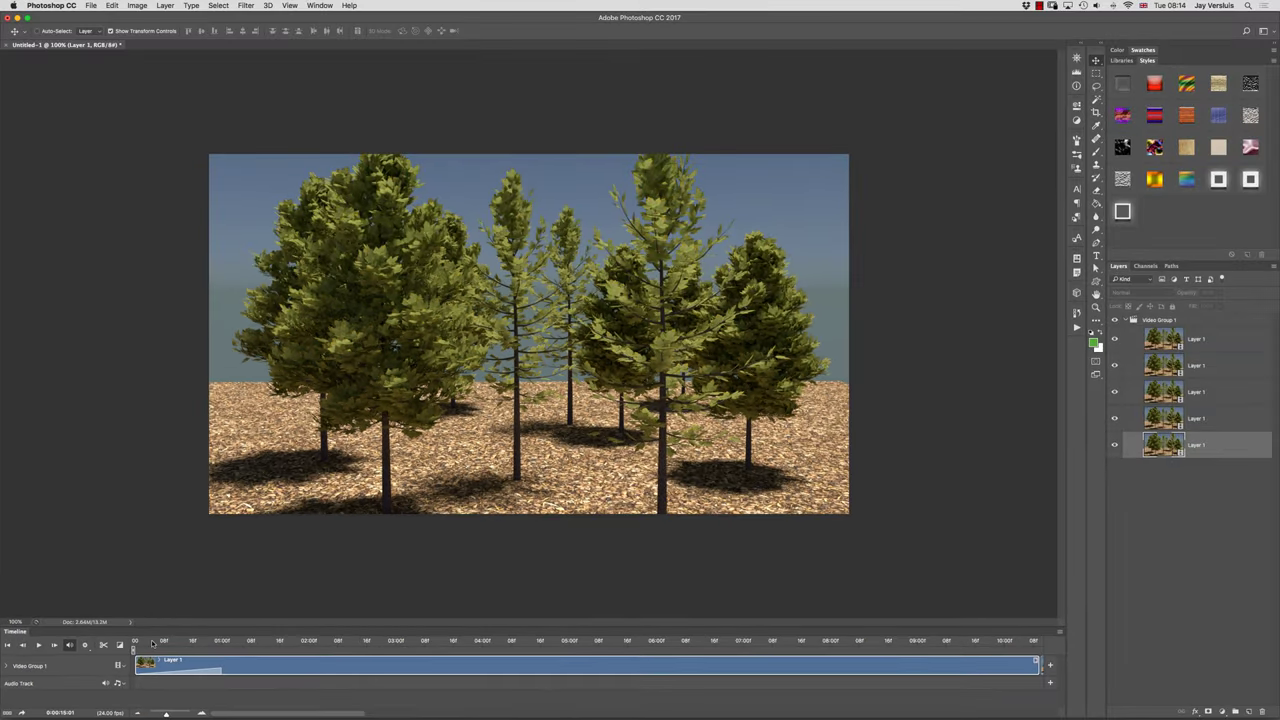
{"action": "left_click_drag", "start_coordinate": [152, 642], "coordinate": [136, 642]}
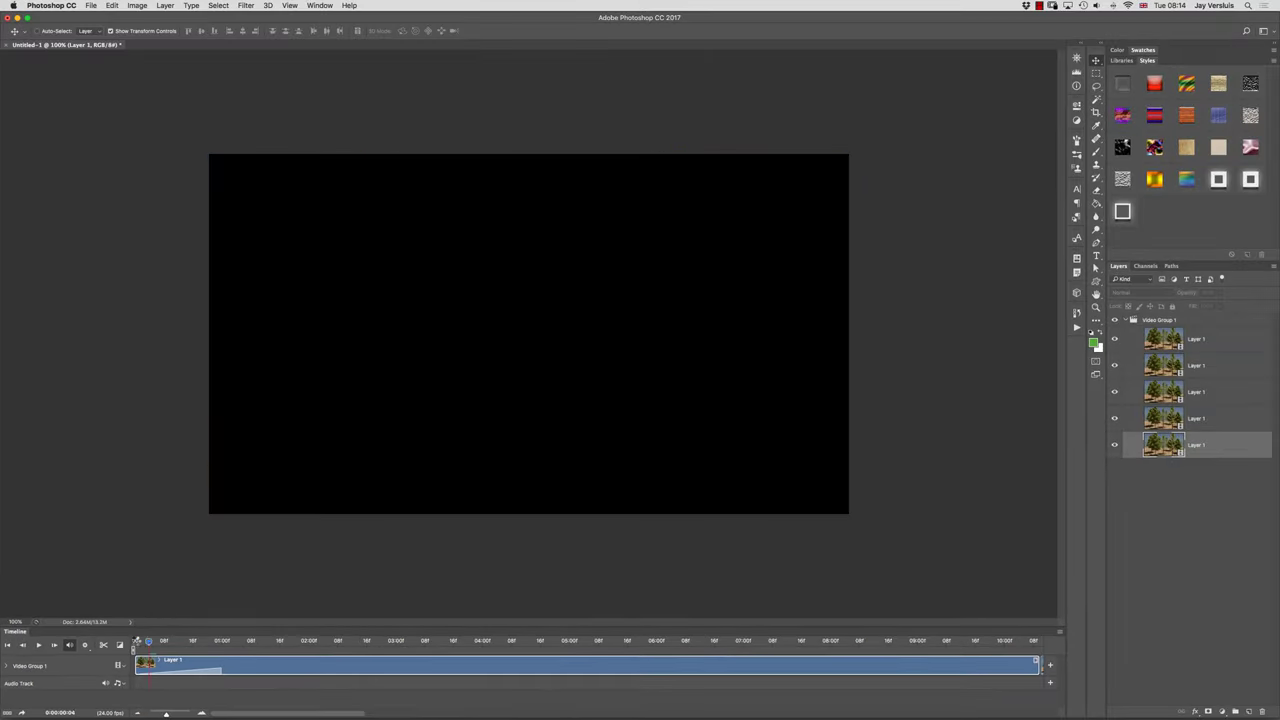
{"action": "key", "text": "space"}
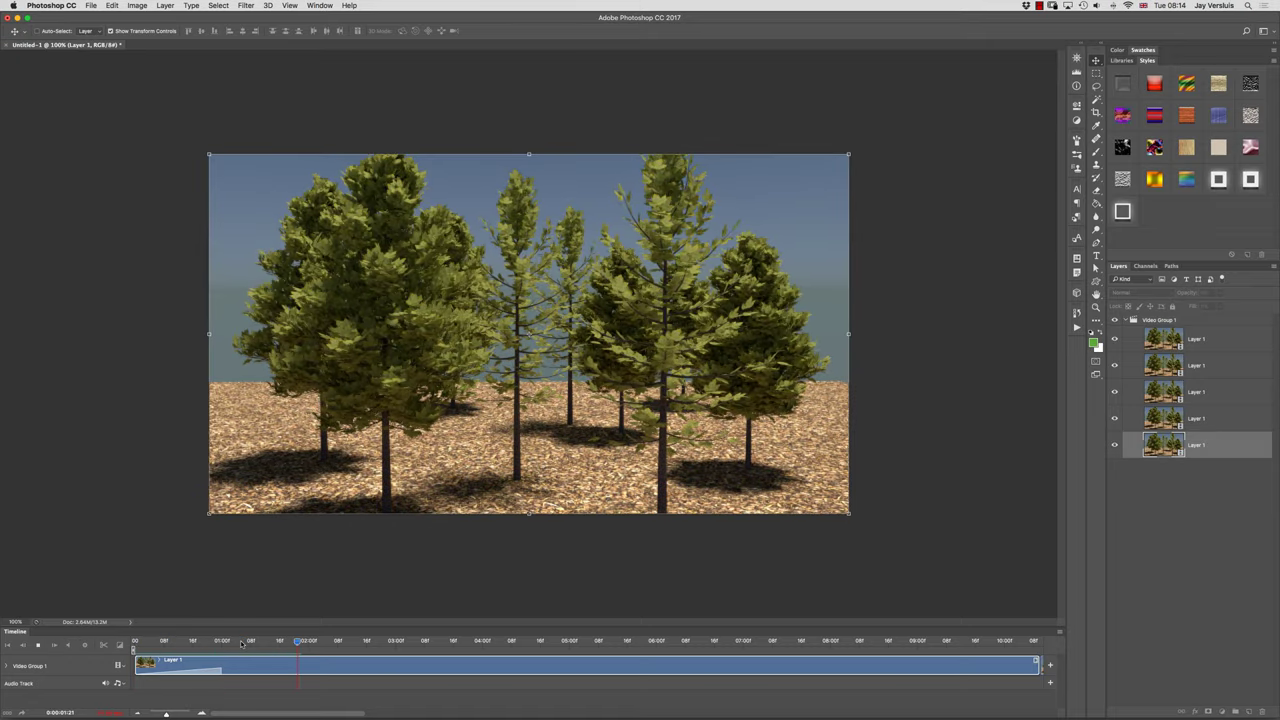
{"action": "key", "text": "space"}
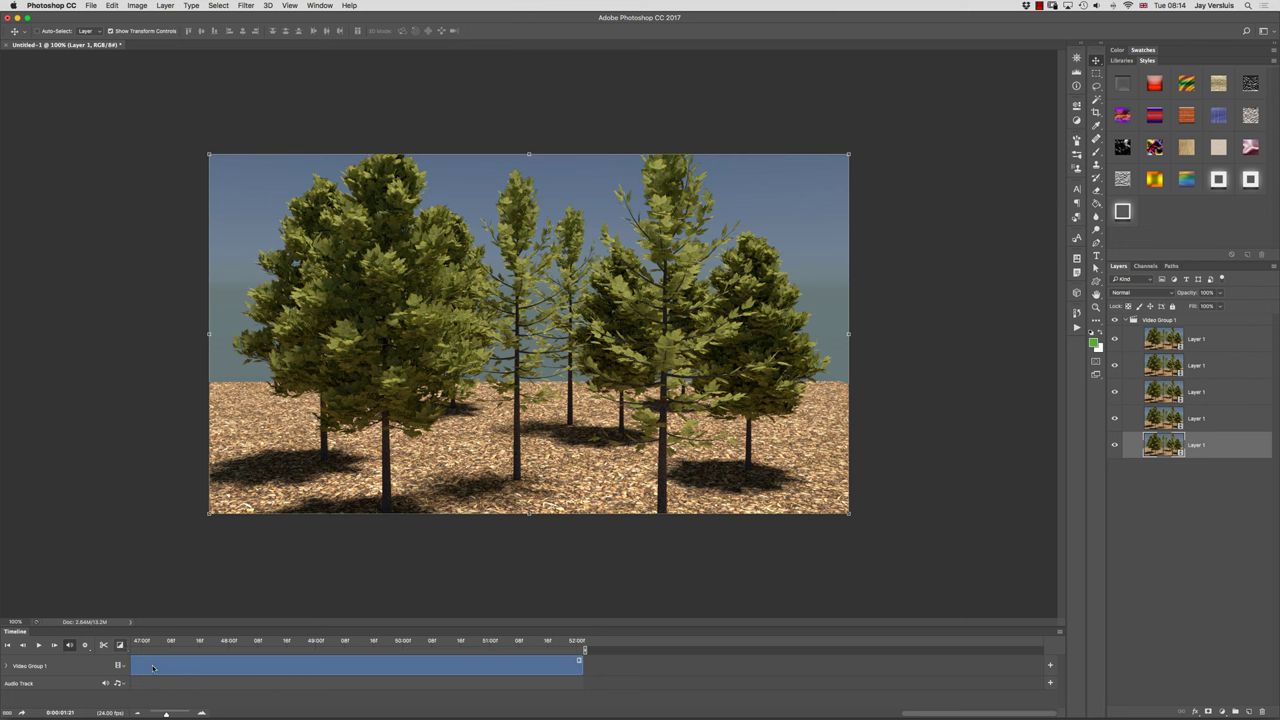
Add Fade With Black to the last clip's end and preview the fade-out.
{"action": "left_click", "coordinate": [120, 645]}
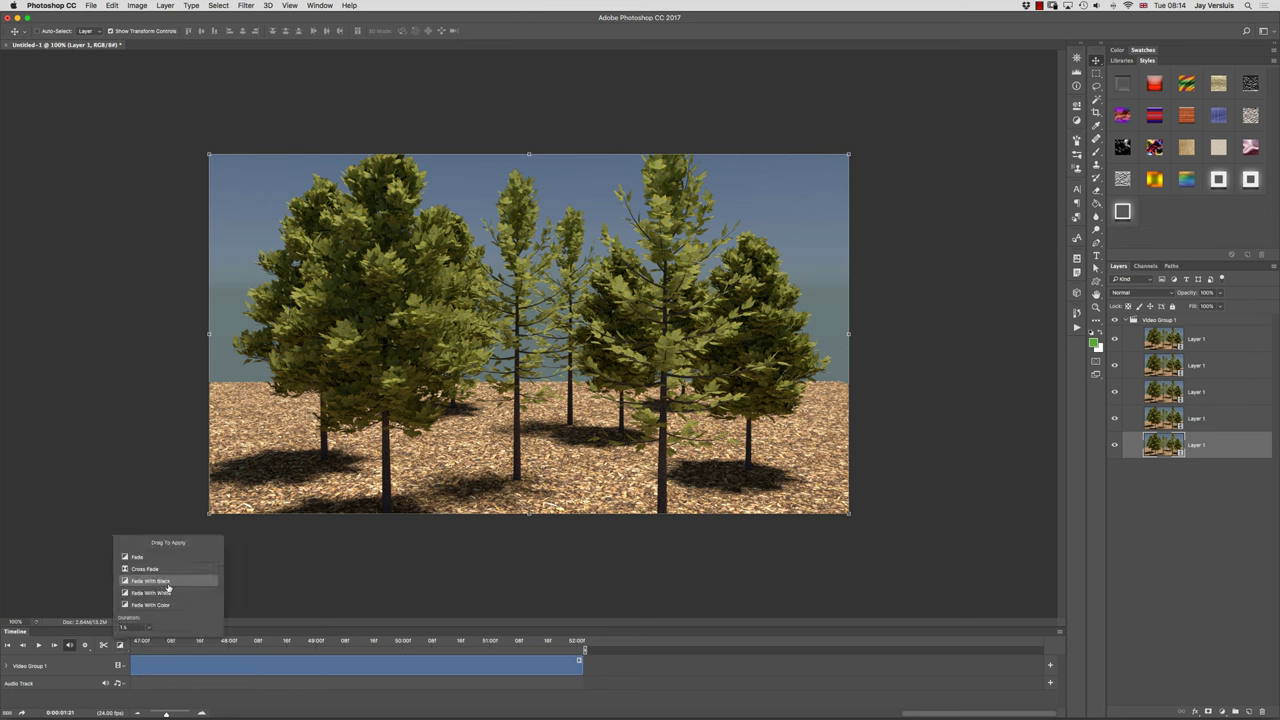
{"action": "left_click_drag", "start_coordinate": [160, 581], "coordinate": [554, 665]}
{"action": "left_click", "coordinate": [477, 633]}
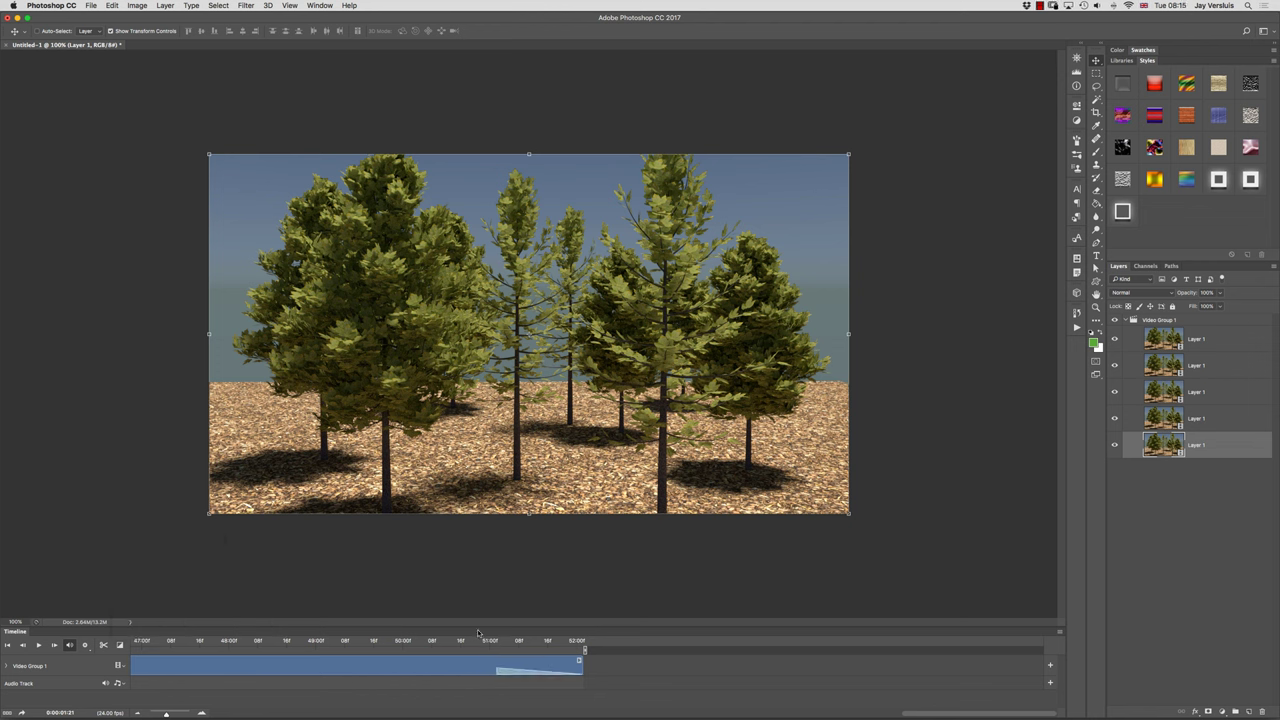
{"action": "left_click", "coordinate": [461, 643]}
{"action": "key", "text": "space"}
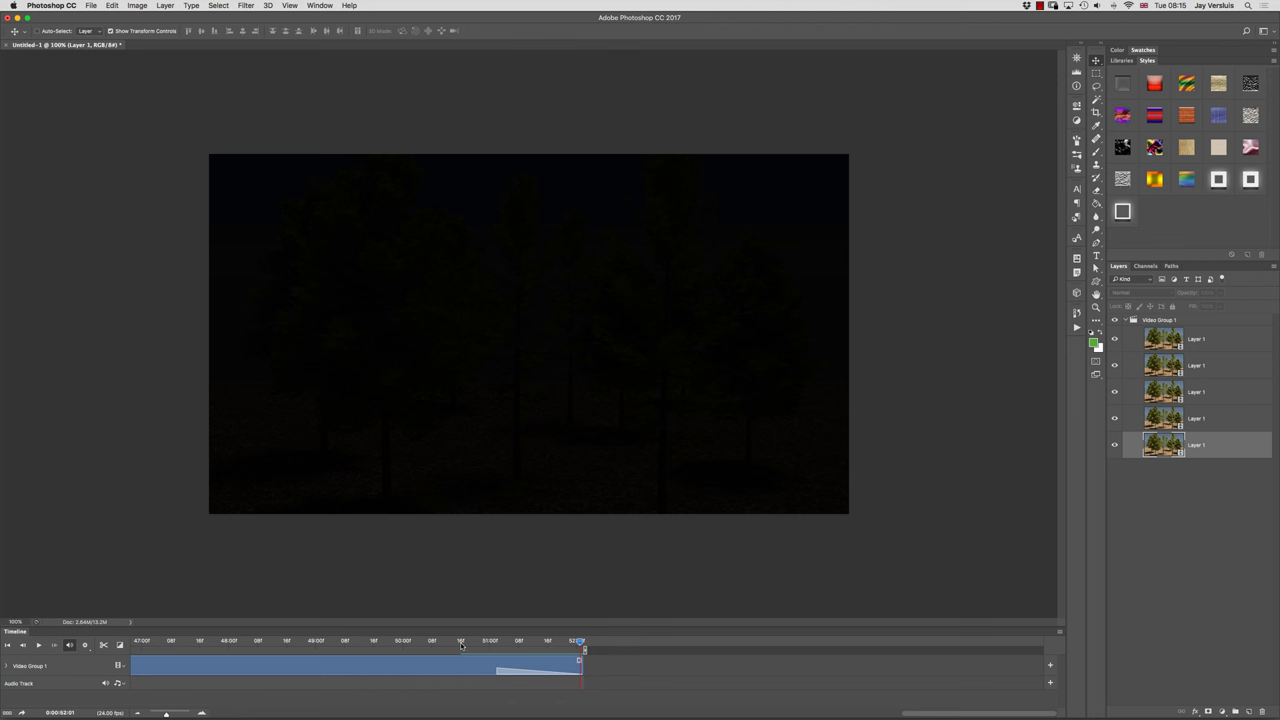
Show the File > Export submenu containing Render Video.
{"action": "left_click", "coordinate": [91, 6]}
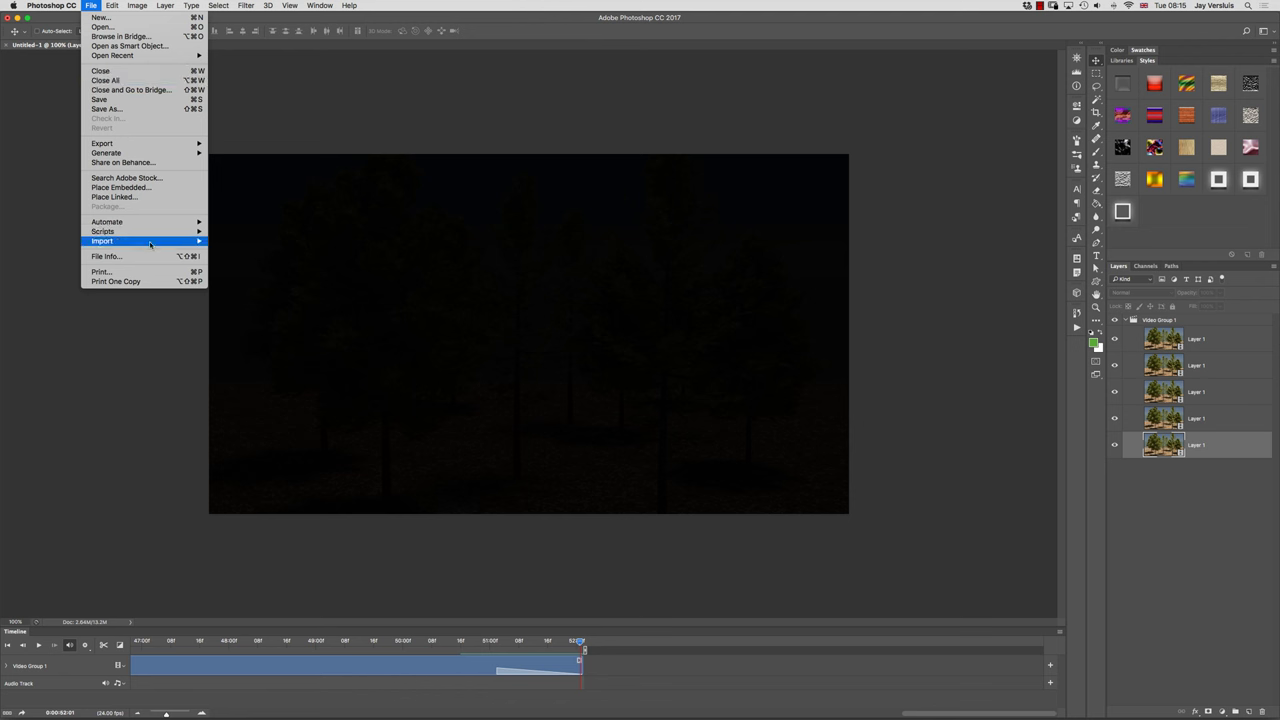
{"action": "mouse_move", "coordinate": [157, 242]}
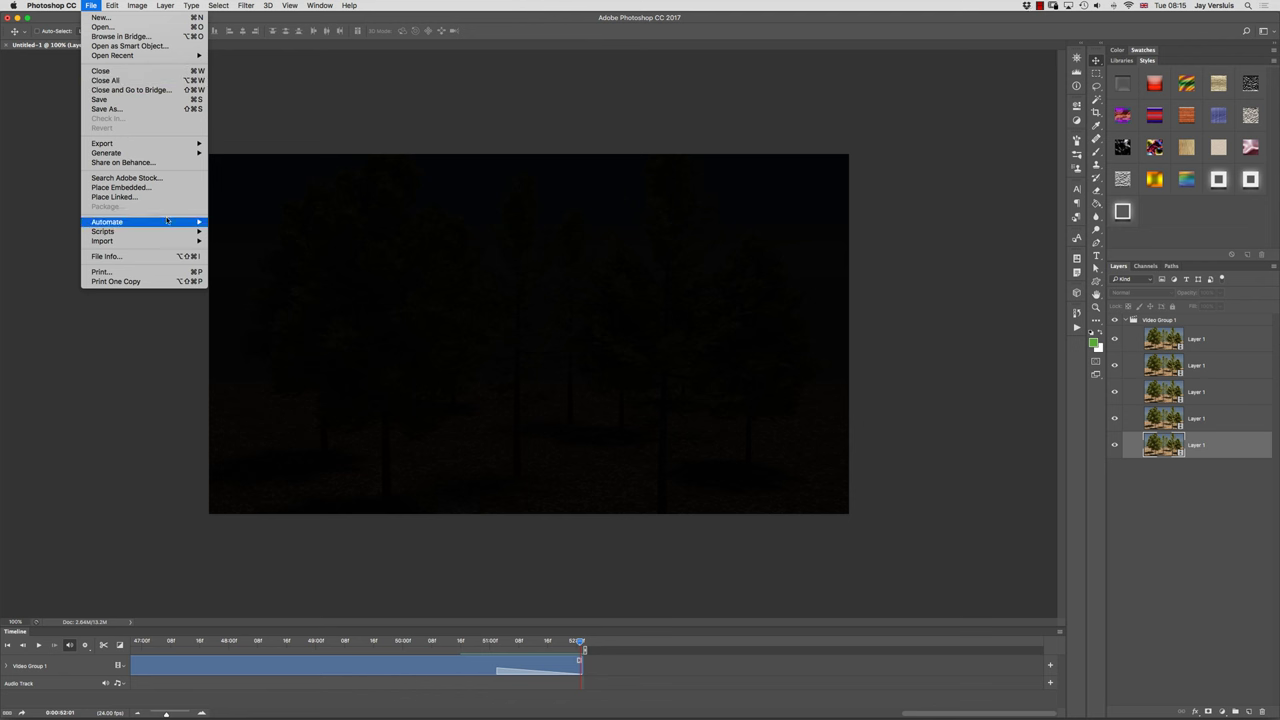
{"action": "mouse_move", "coordinate": [166, 146]}
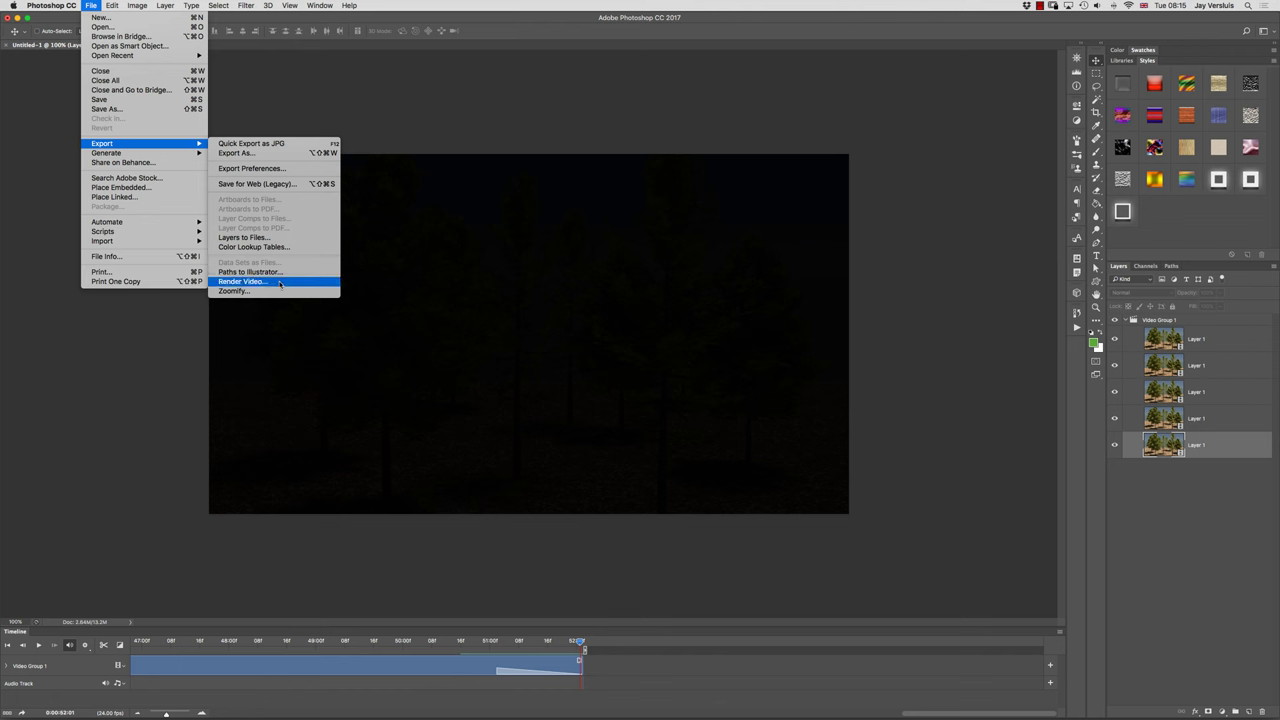
In Render Video, keep the H.264 High Quality preset and type the file name 'Tree'.
{"action": "left_click", "coordinate": [280, 284]}
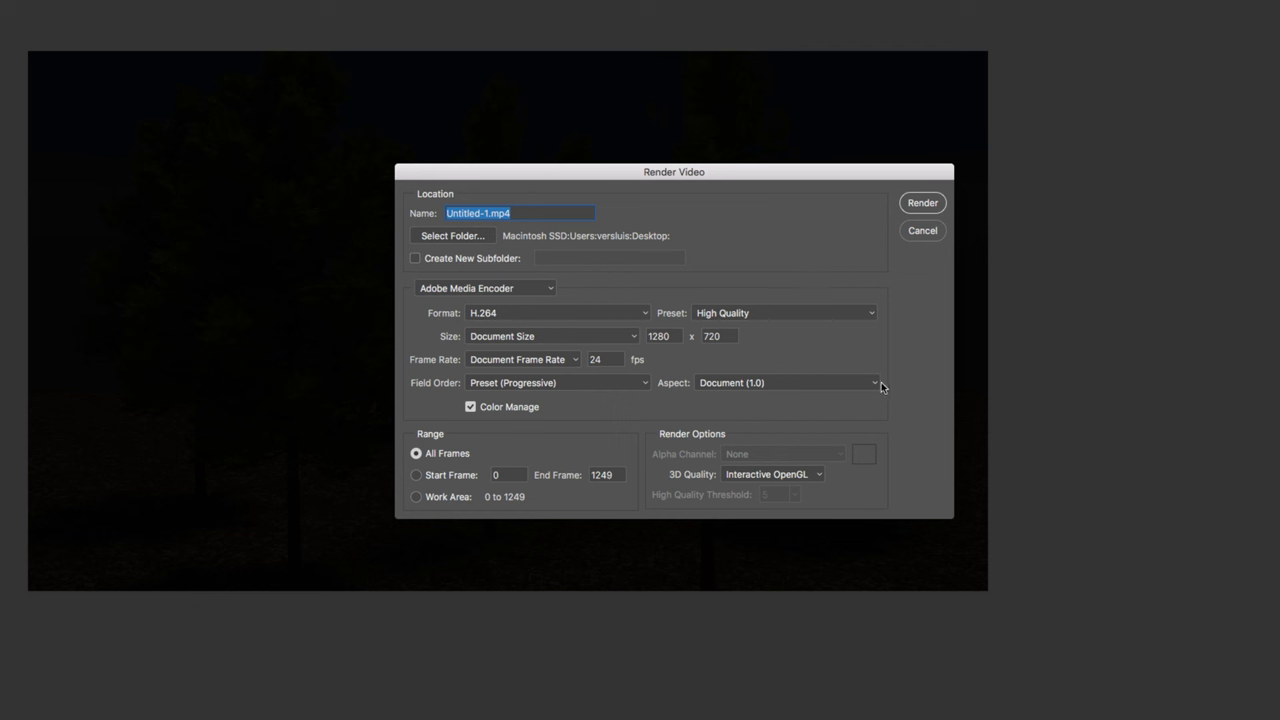
{"action": "left_click", "coordinate": [874, 314]}
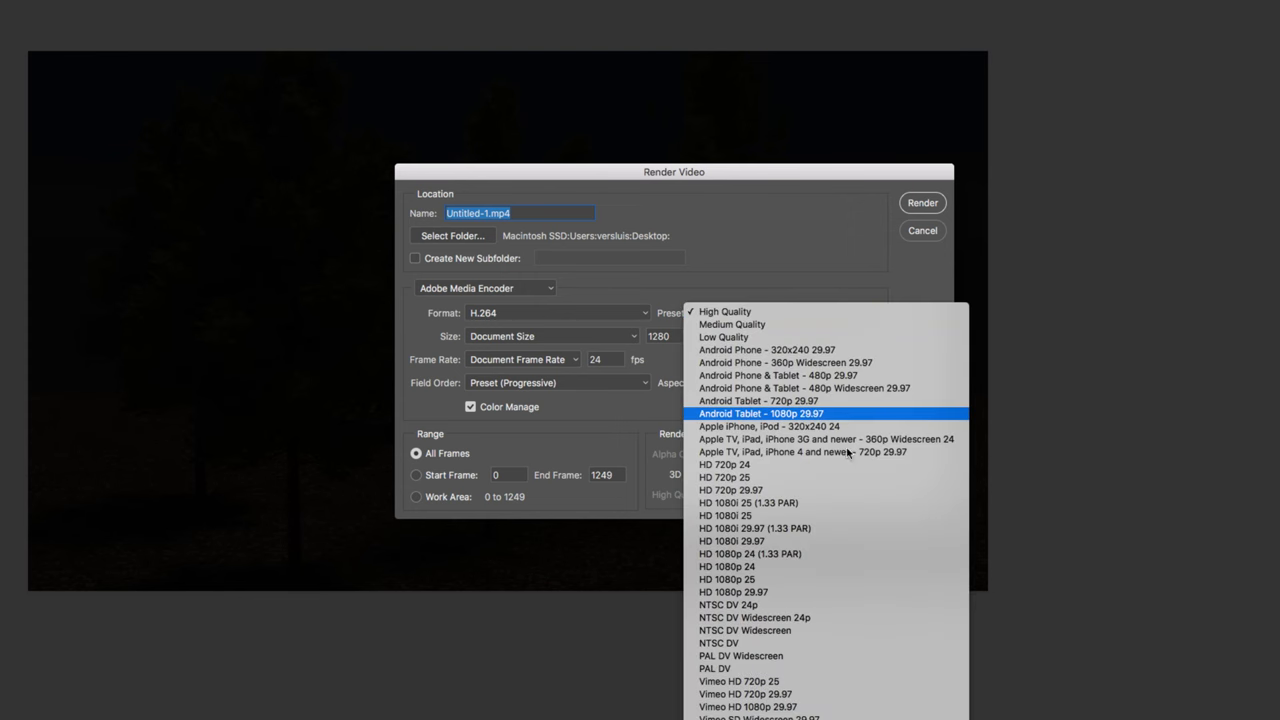
{"action": "left_click", "coordinate": [871, 285]}
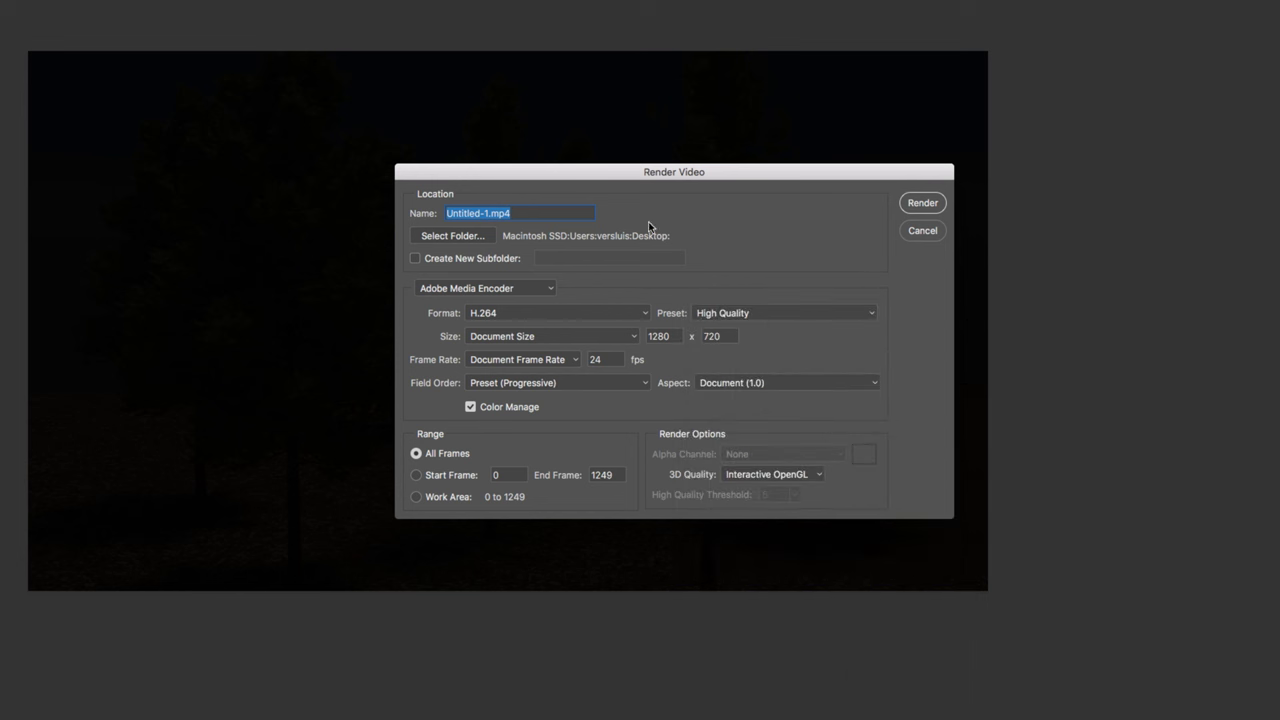
{"action": "type", "text": "Tree"}
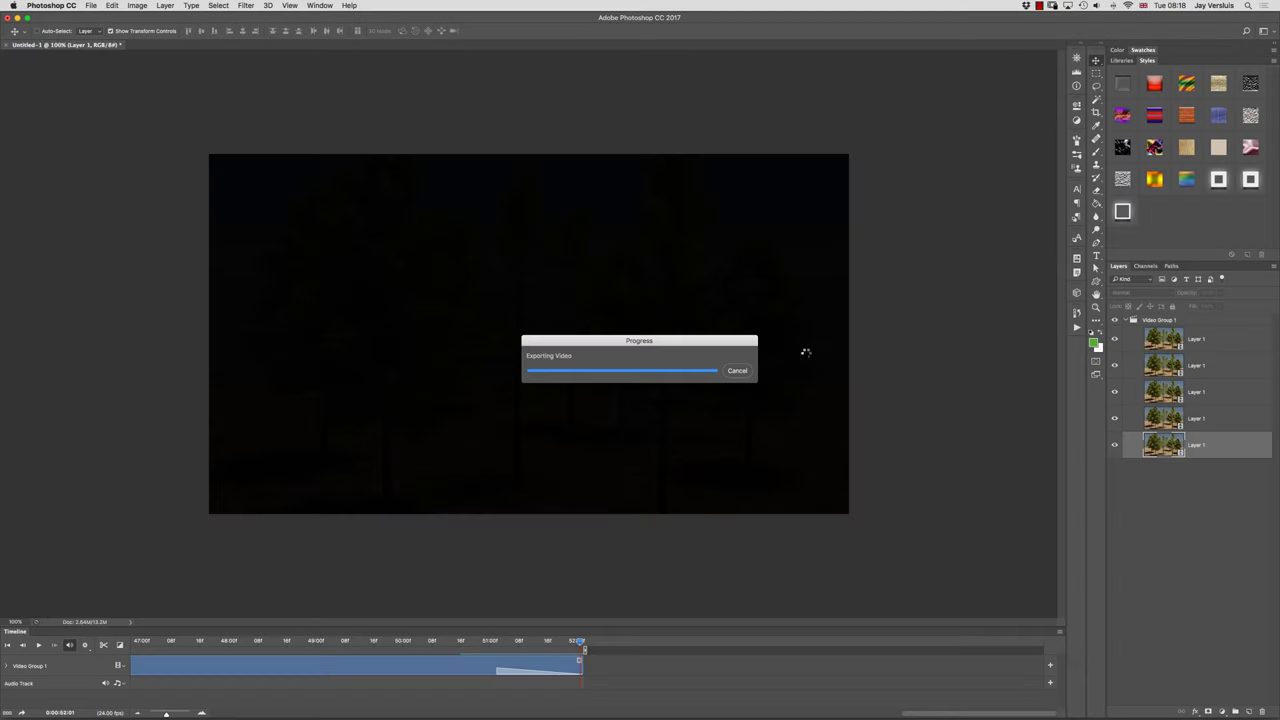
Switch from Photoshop to the Finder desktop, where the rendered Tree4.mp4 is saved.
{"action": "key", "text": "ctrl+Right"}
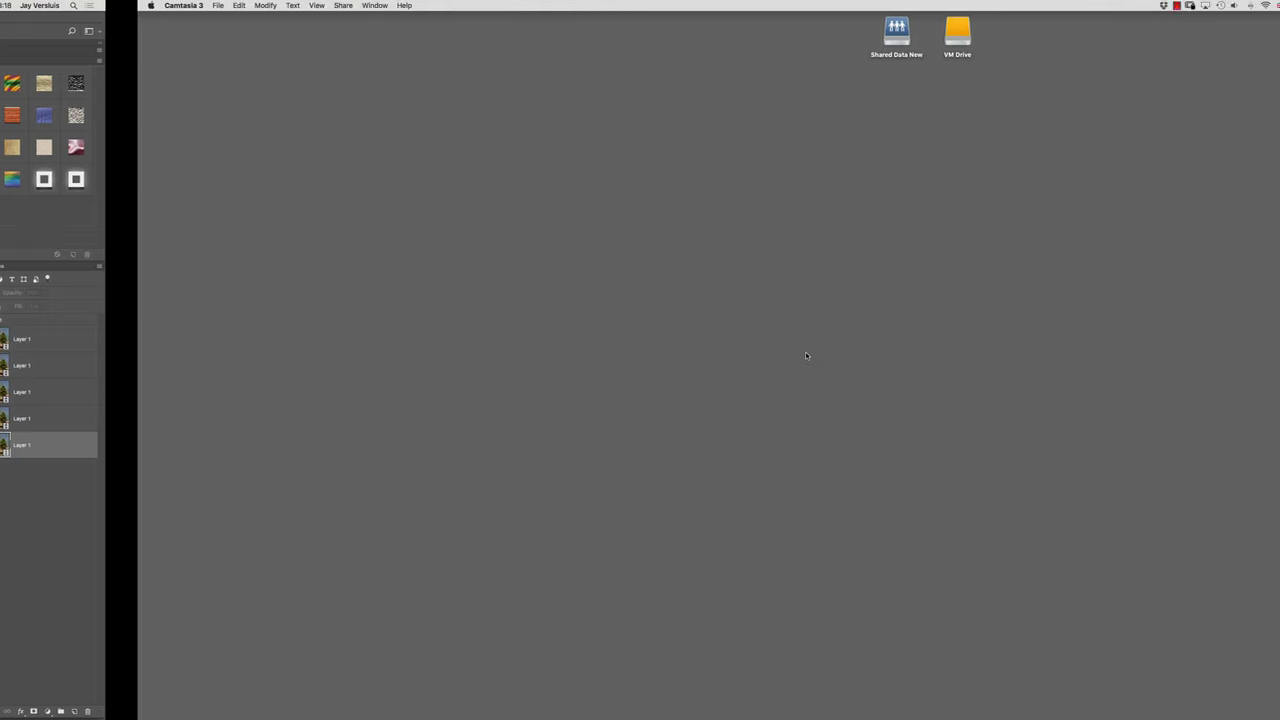